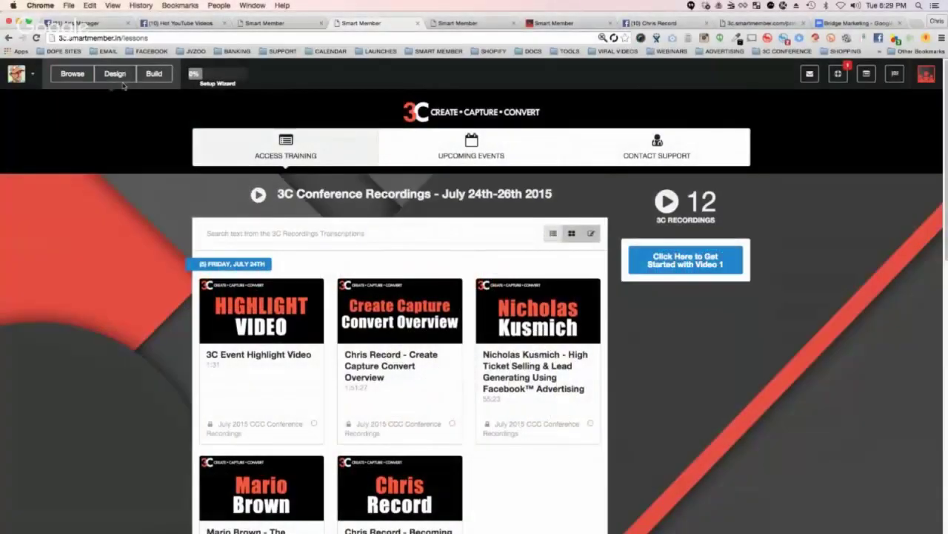
Open the theme editor, check the Colors settings and return to Layout without saving.
click(113, 75)
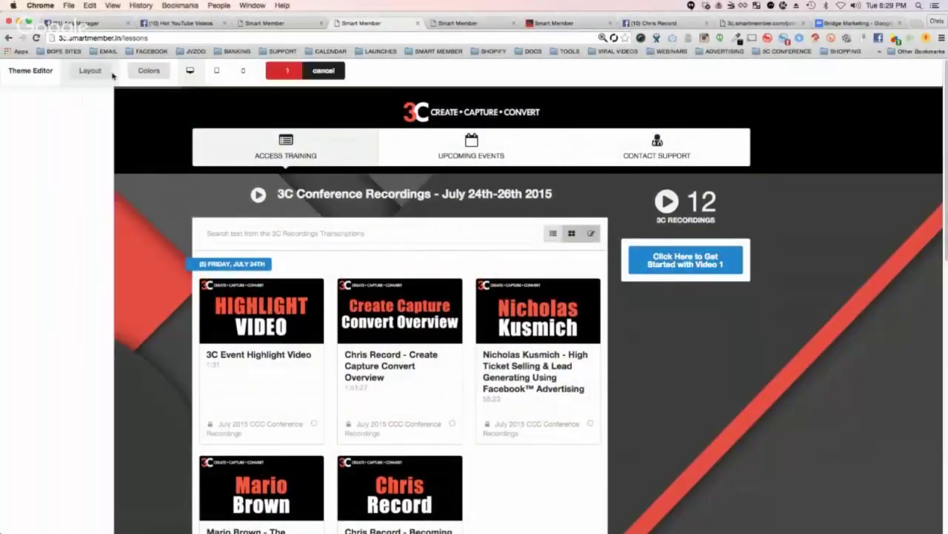
click(323, 74)
click(115, 77)
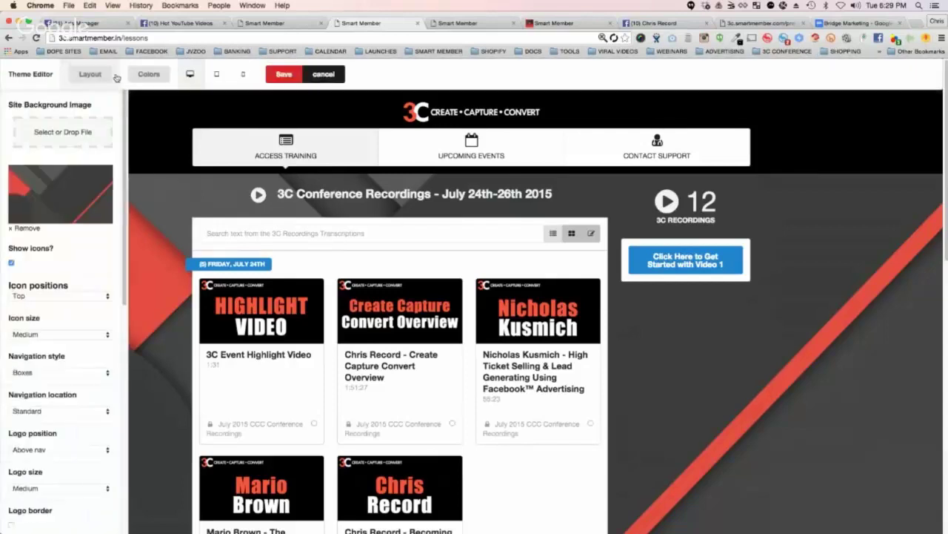
click(324, 75)
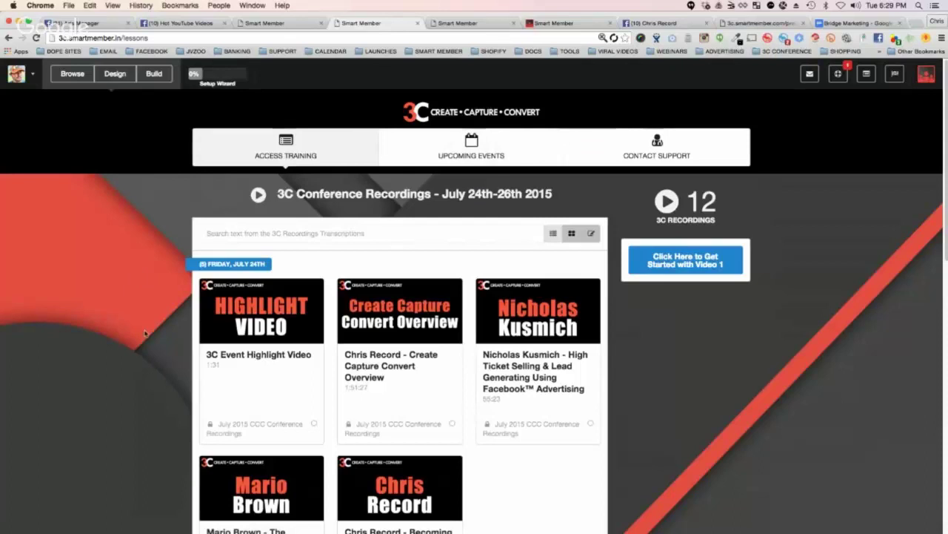
click(113, 76)
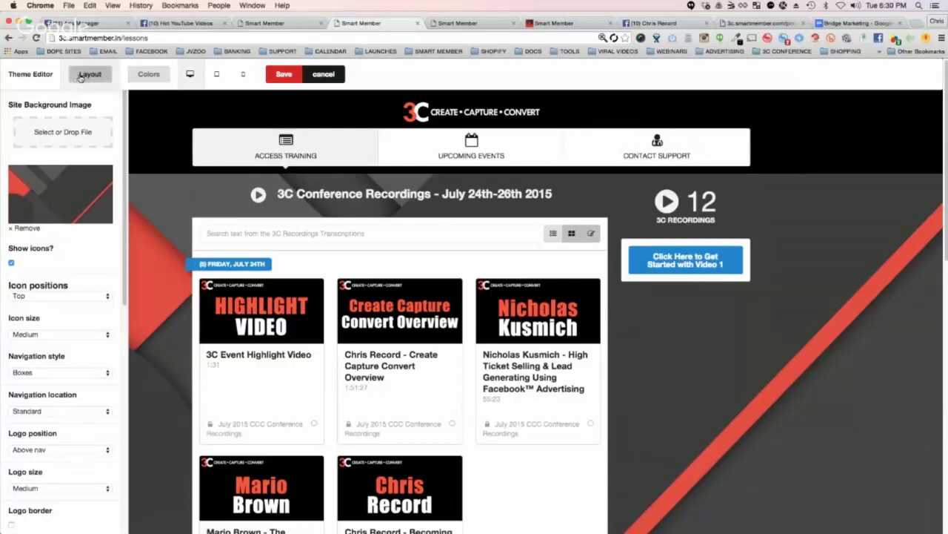
click(148, 80)
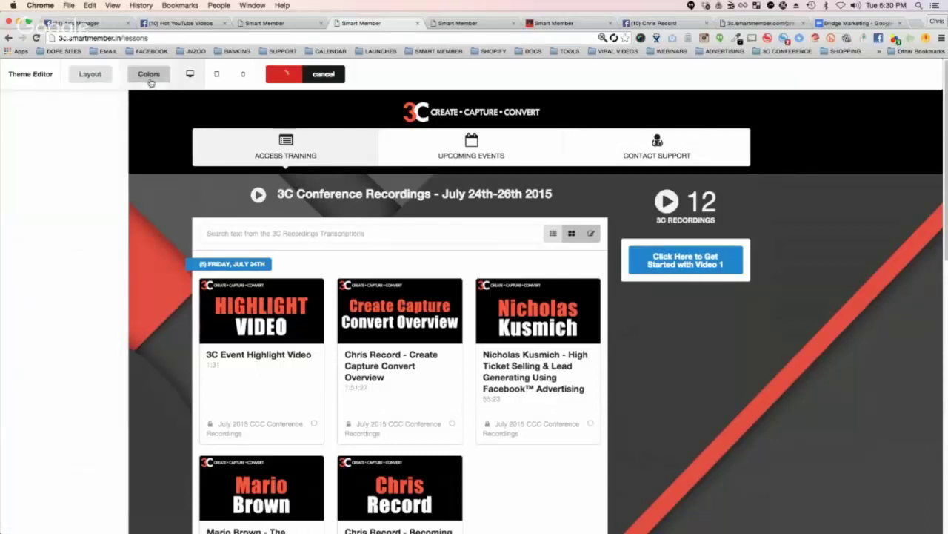
click(91, 80)
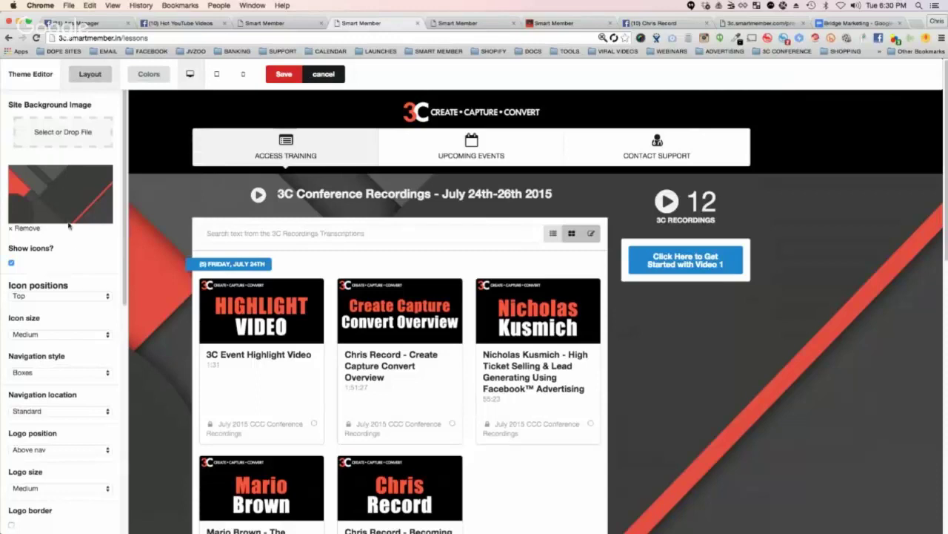
Try Left for the icon position, then set it back to Top.
scroll(47, 242, down, 1)
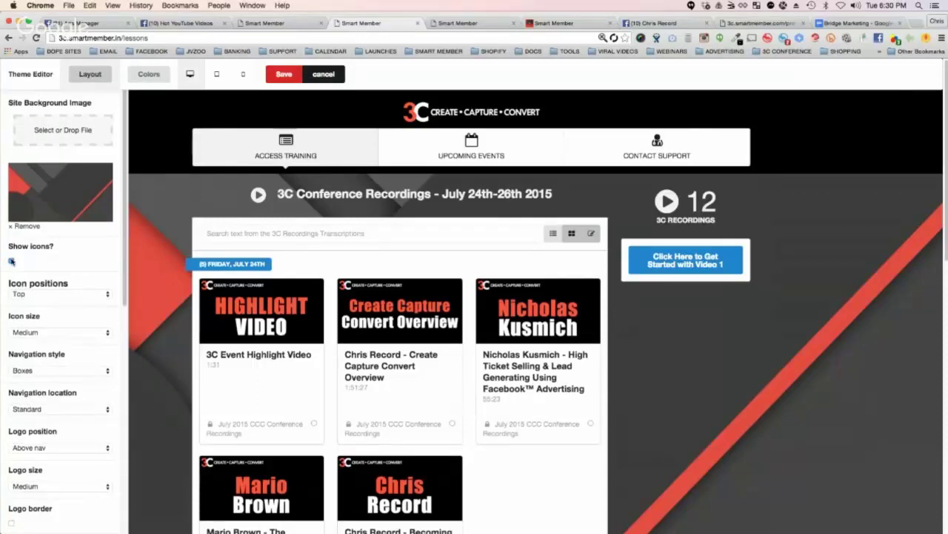
scroll(64, 280, down, 2)
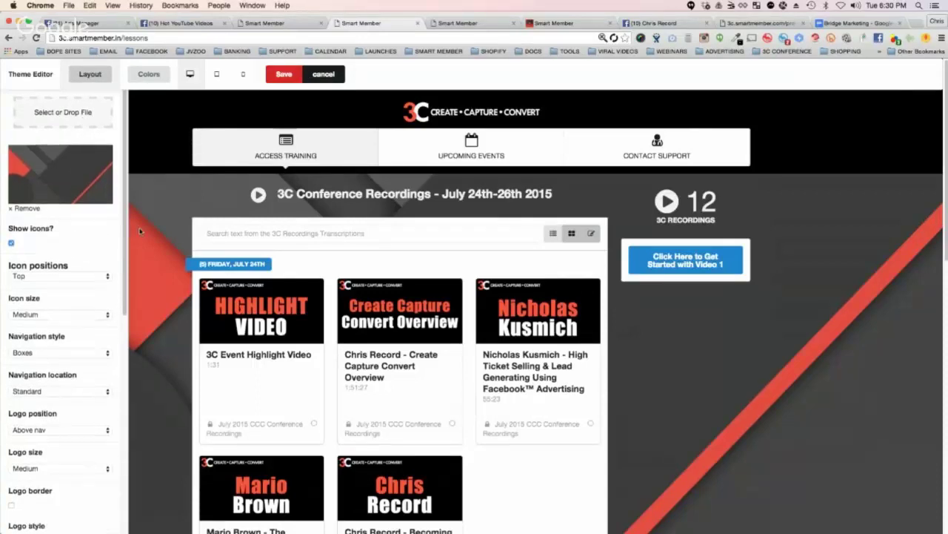
click(63, 278)
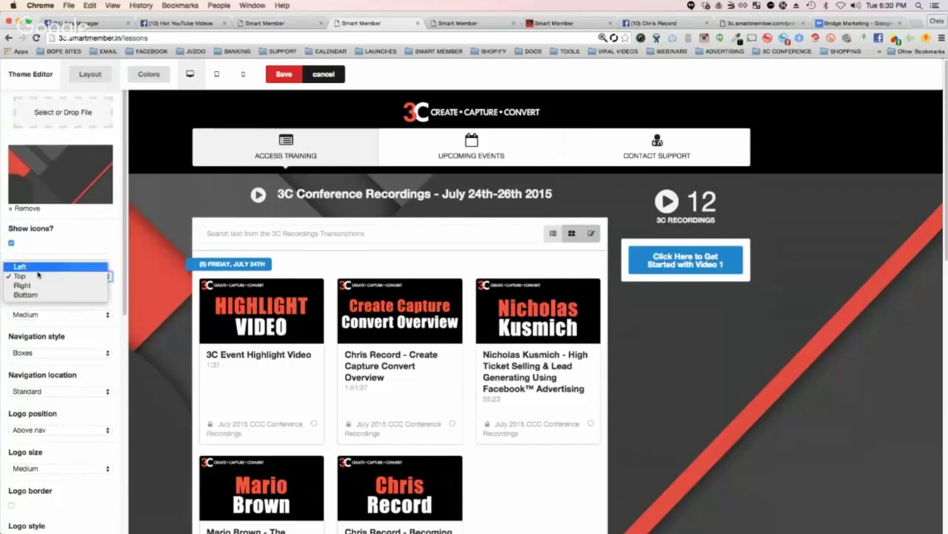
click(50, 266)
click(42, 276)
click(39, 285)
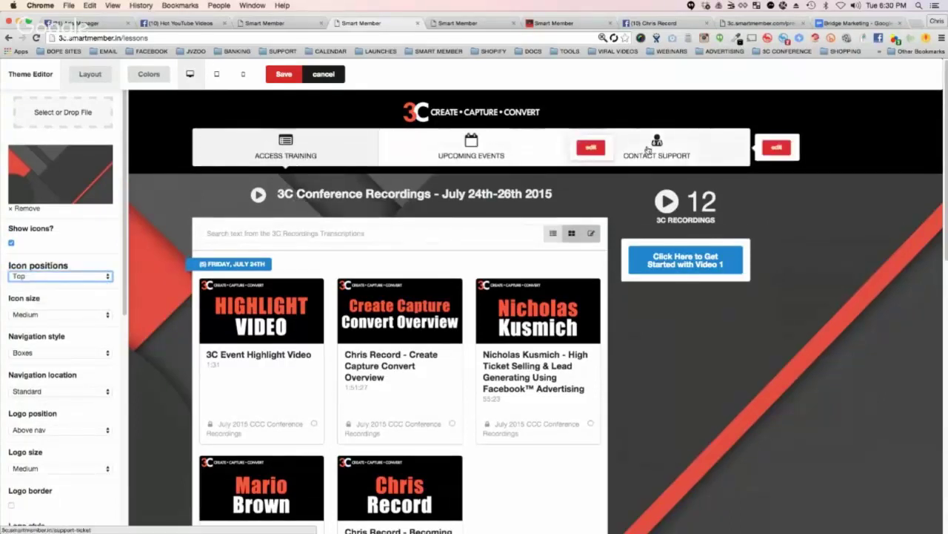
mouse_move(474, 110)
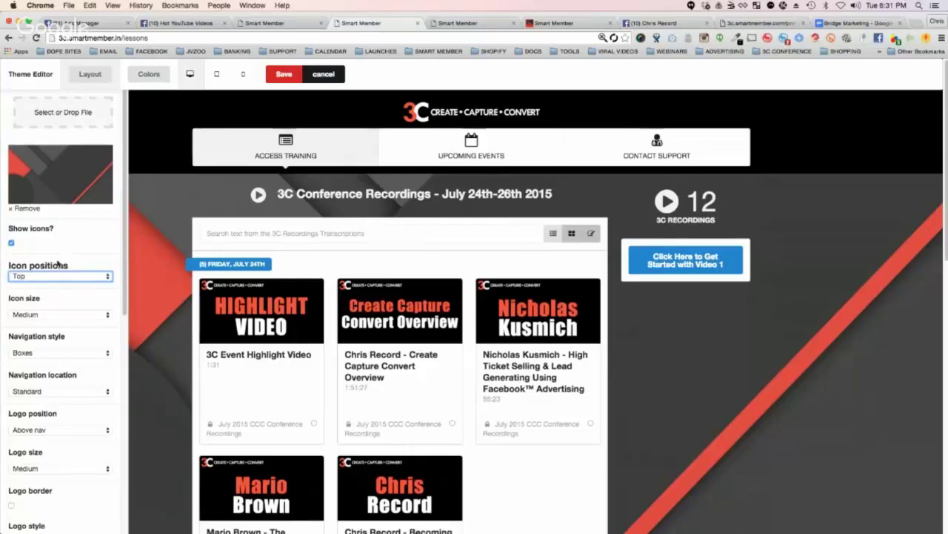
scroll(61, 289, down, 3)
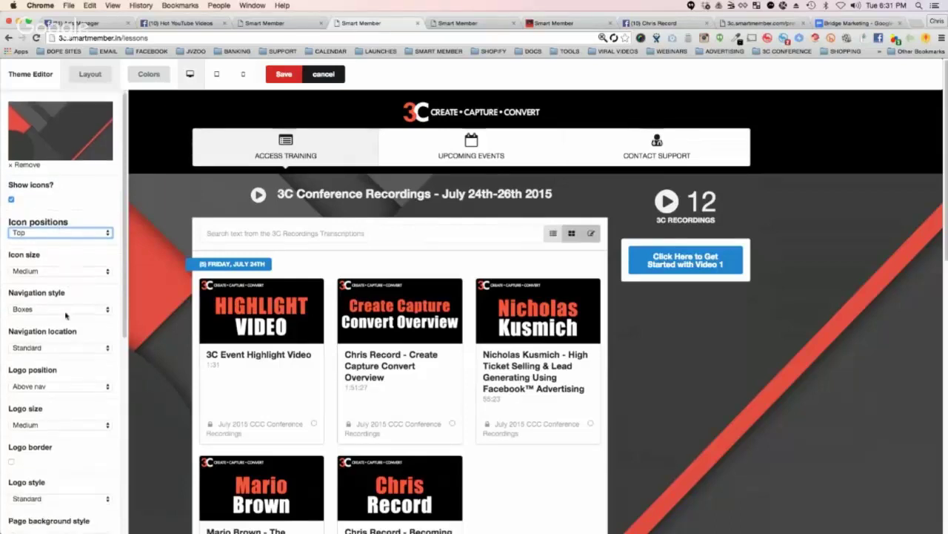
scroll(66, 315, down, 2)
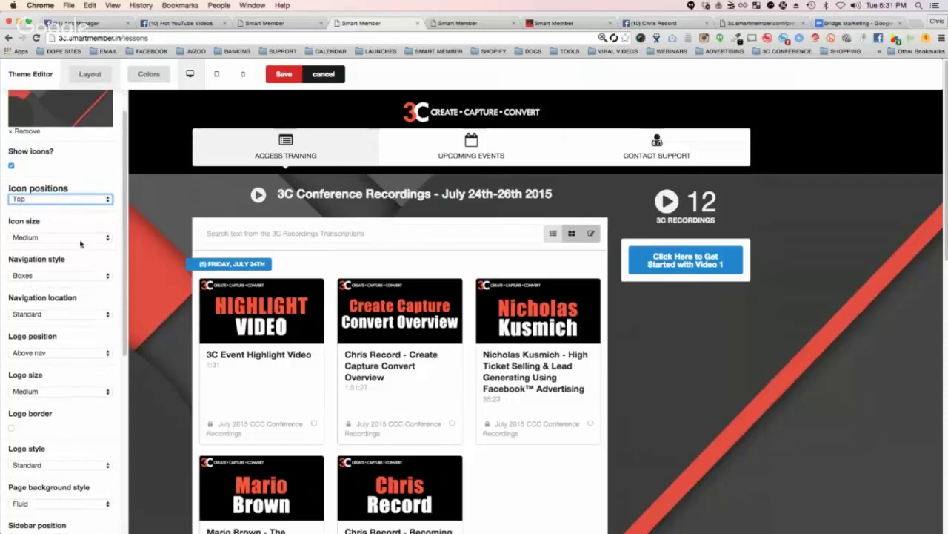
click(55, 276)
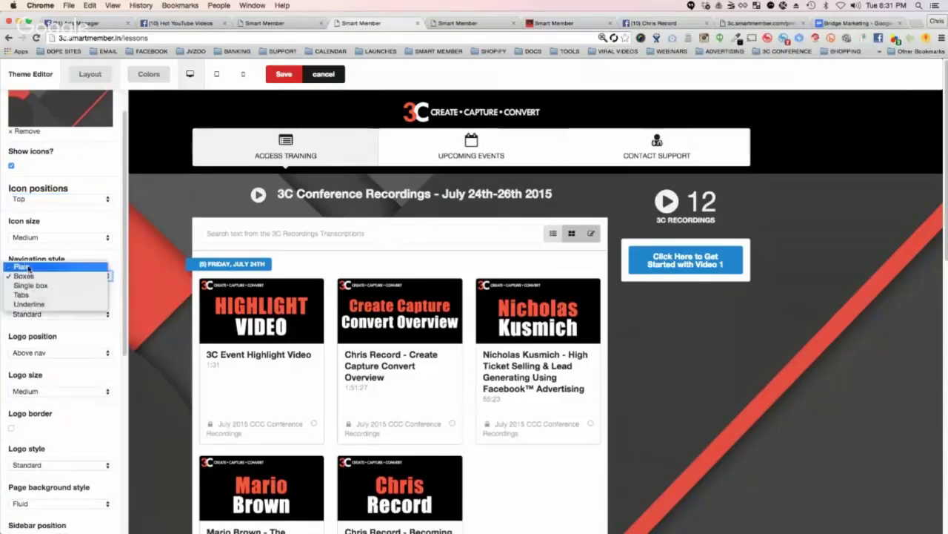
click(22, 267)
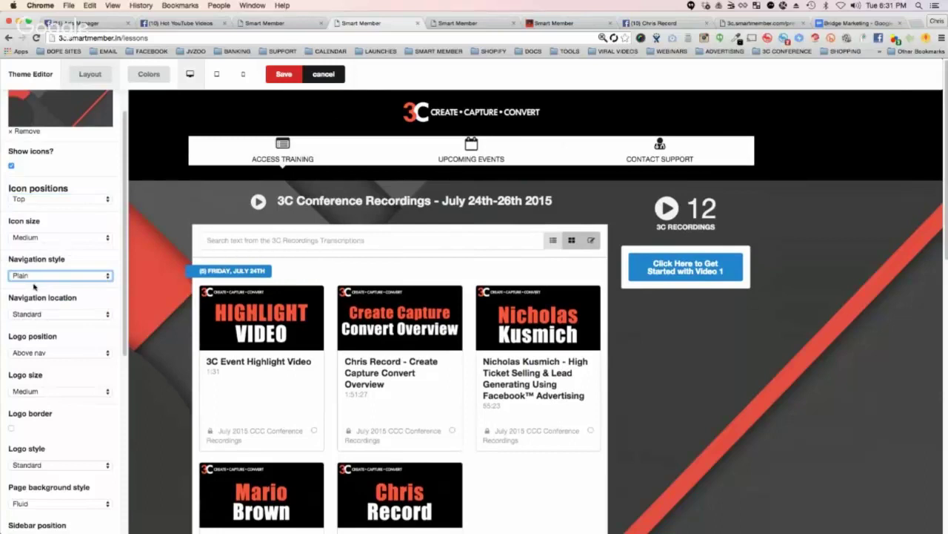
click(34, 277)
click(39, 286)
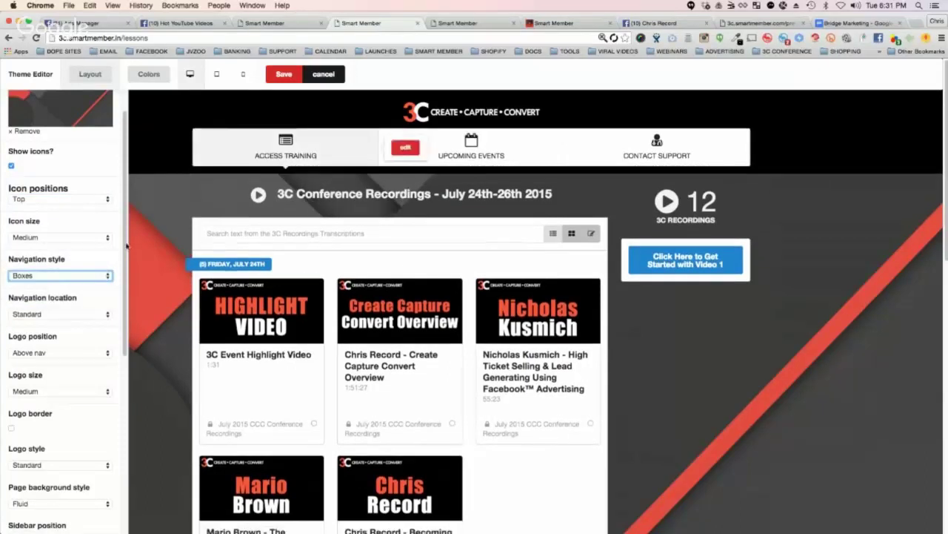
click(45, 276)
click(45, 276)
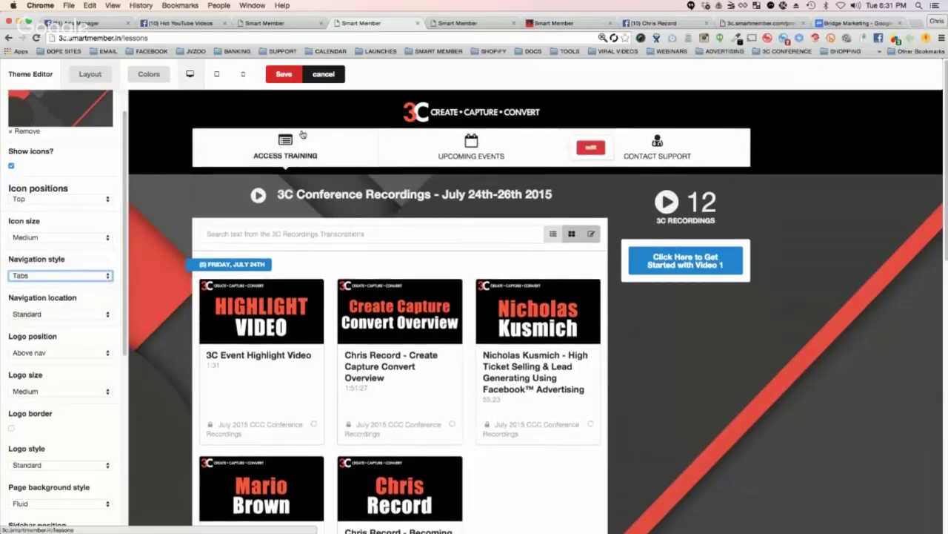
click(41, 275)
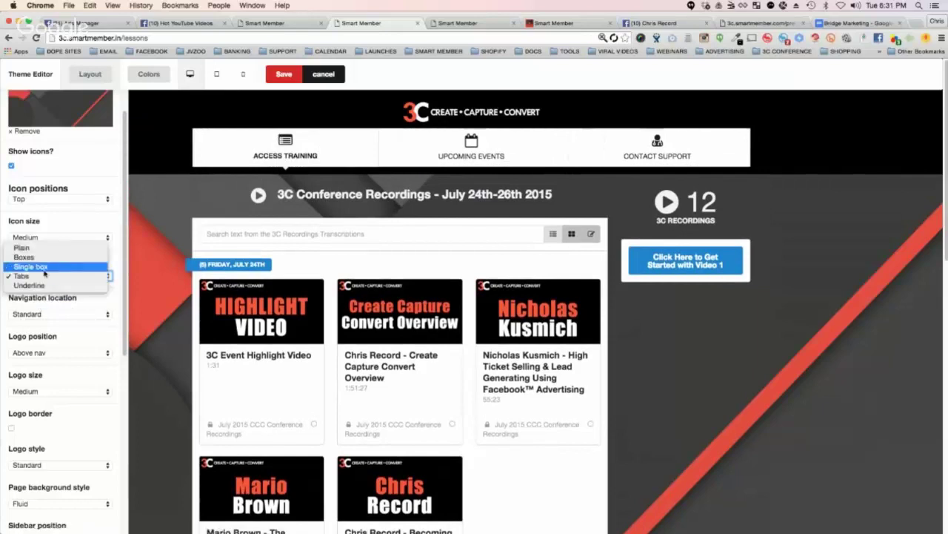
click(46, 267)
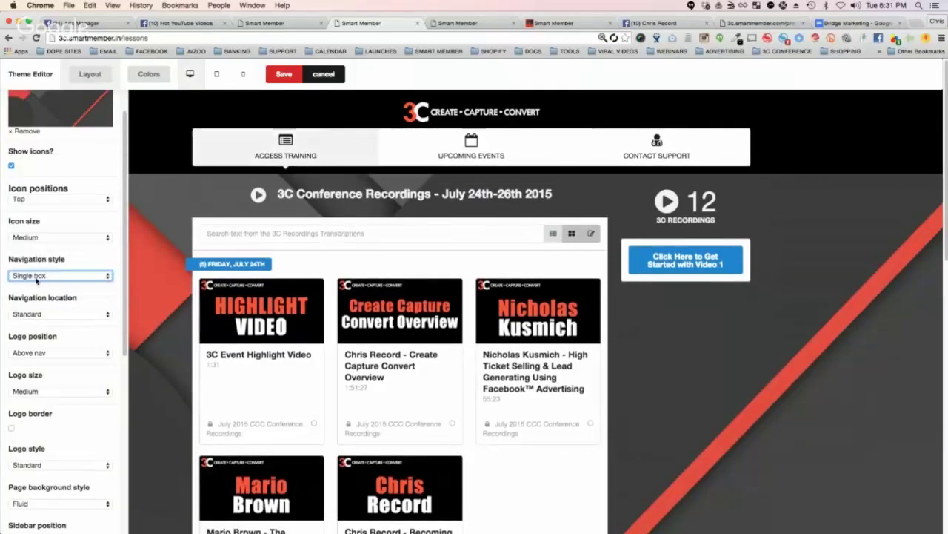
click(41, 275)
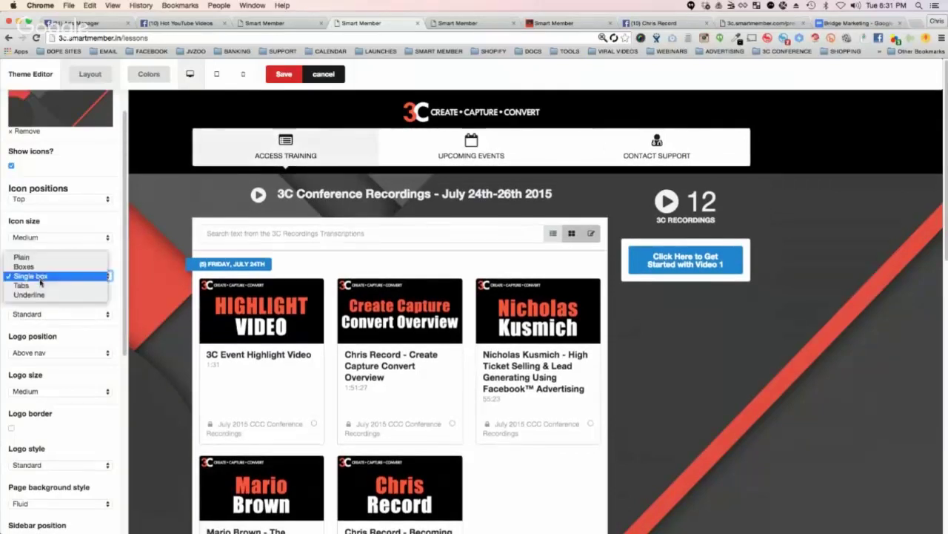
click(57, 261)
scroll(43, 304, down, 1)
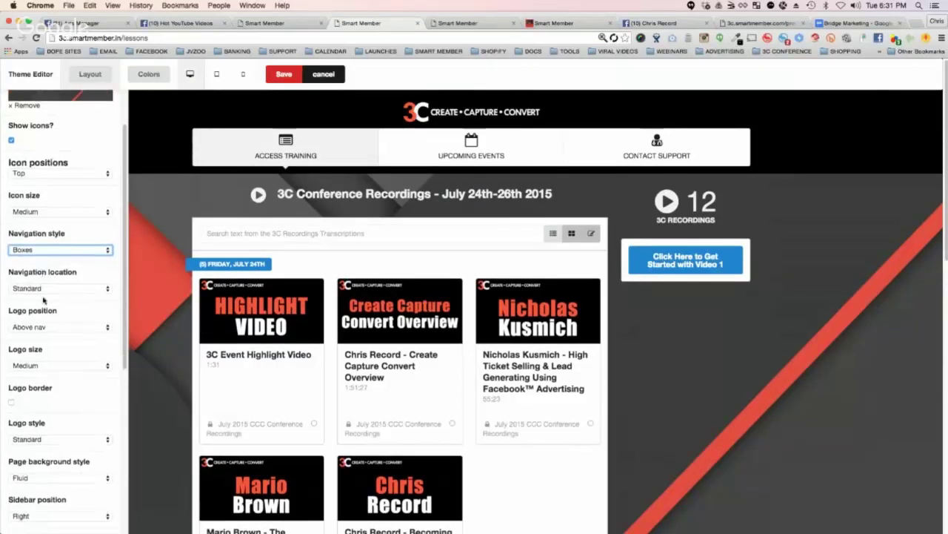
click(43, 363)
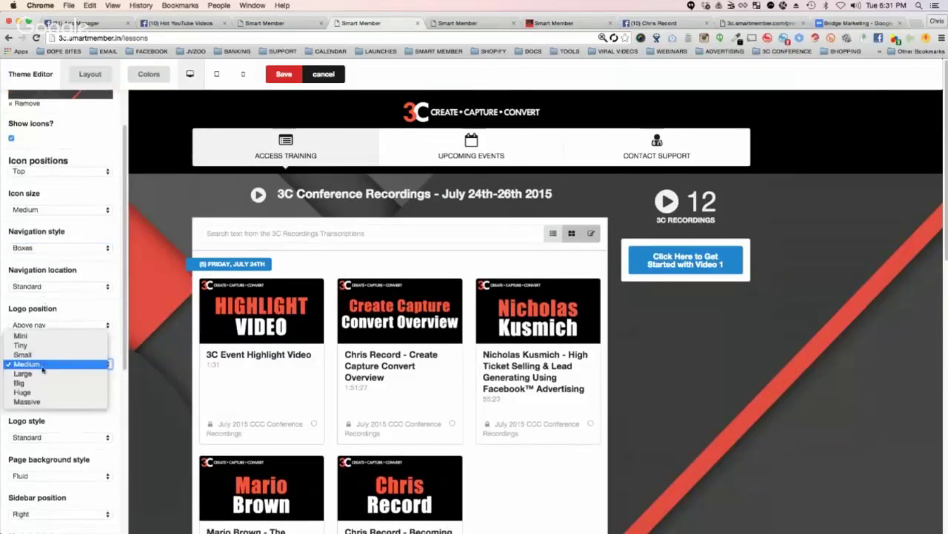
click(41, 374)
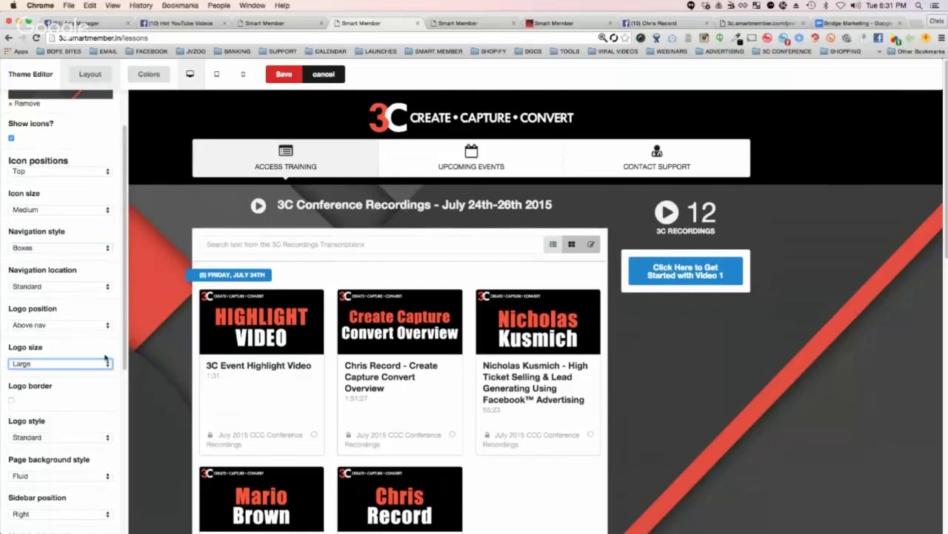
scroll(48, 337, down, 2)
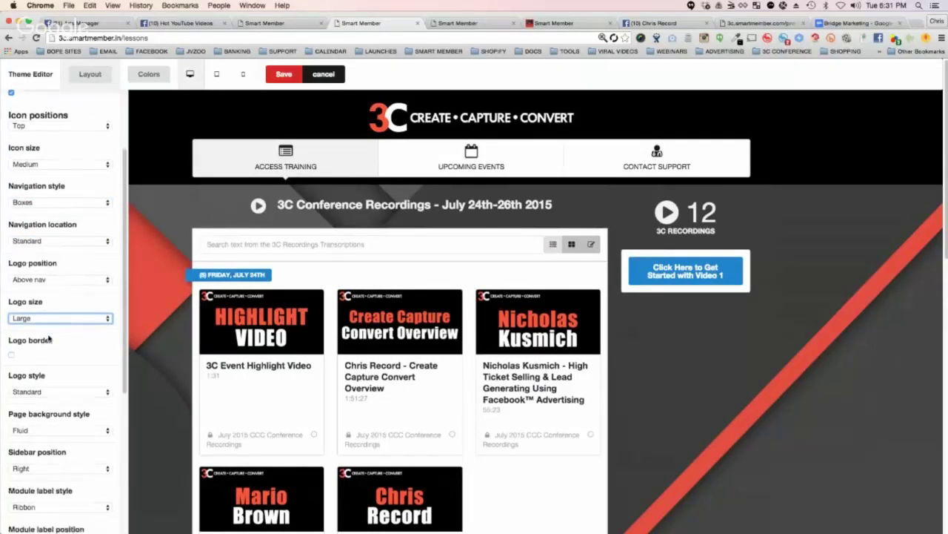
scroll(43, 356, down, 1)
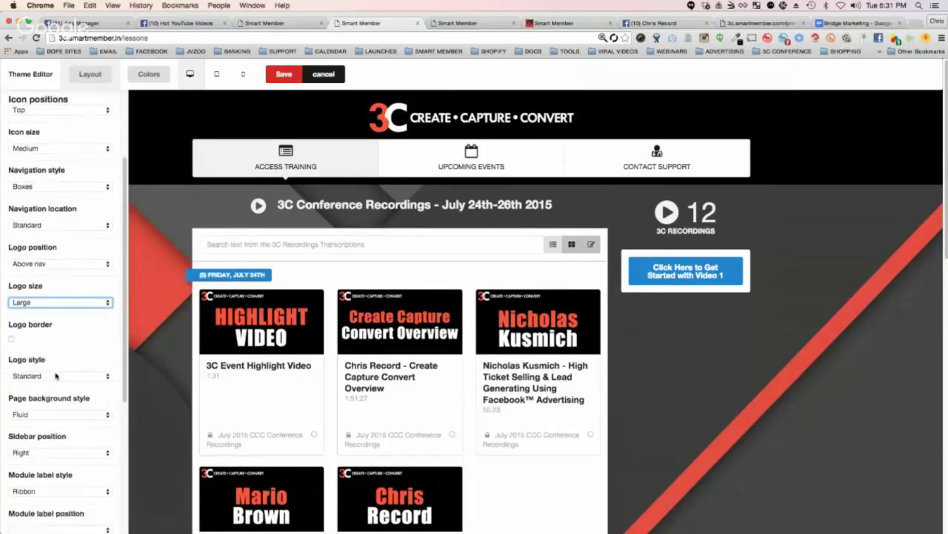
click(57, 376)
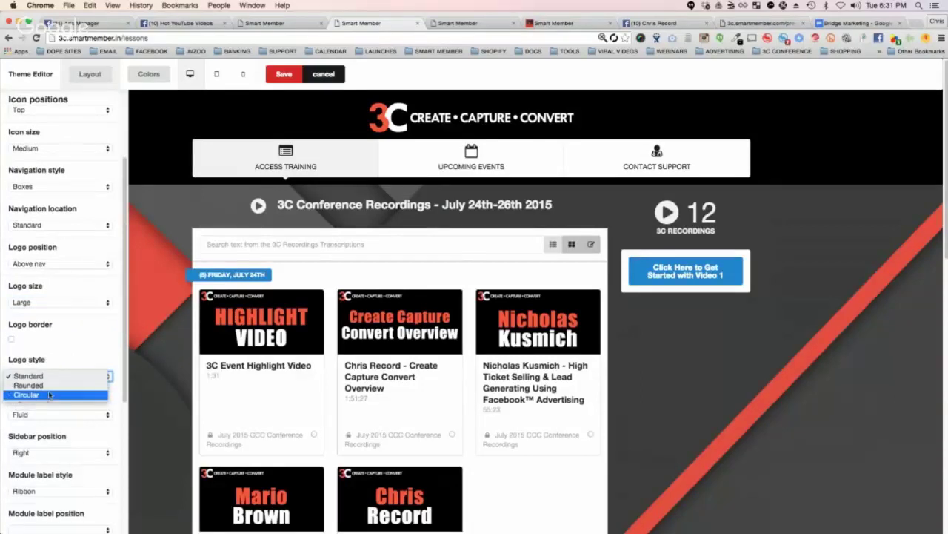
click(85, 334)
scroll(84, 334, down, 4)
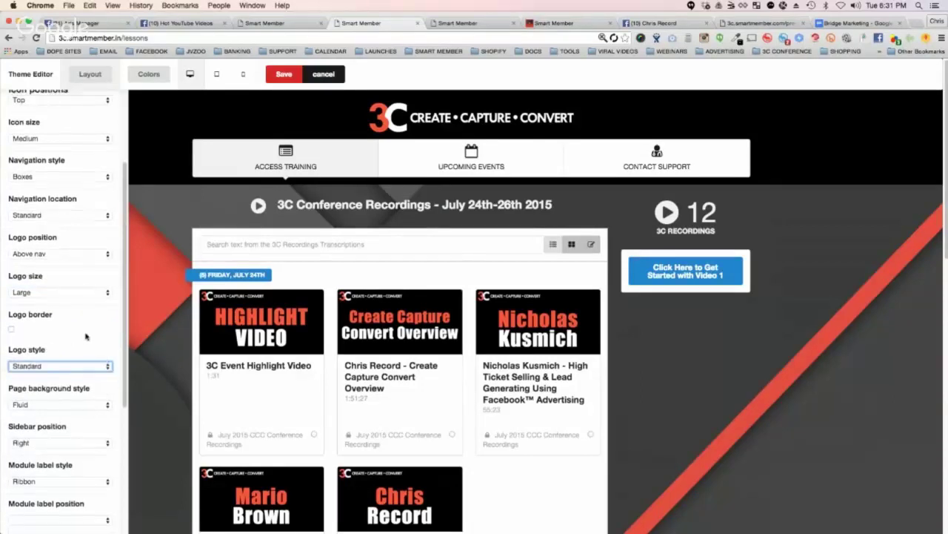
click(24, 319)
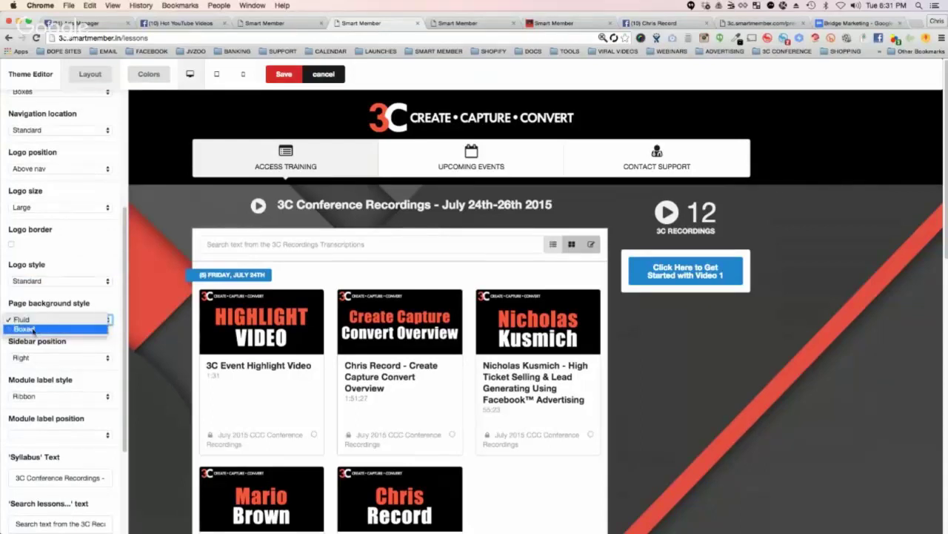
click(52, 307)
scroll(86, 378, down, 1)
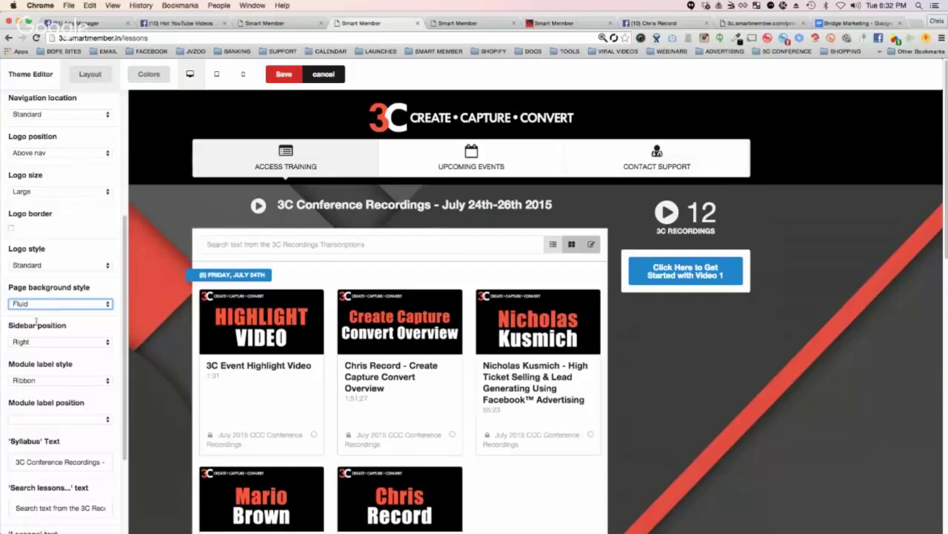
click(38, 347)
click(41, 333)
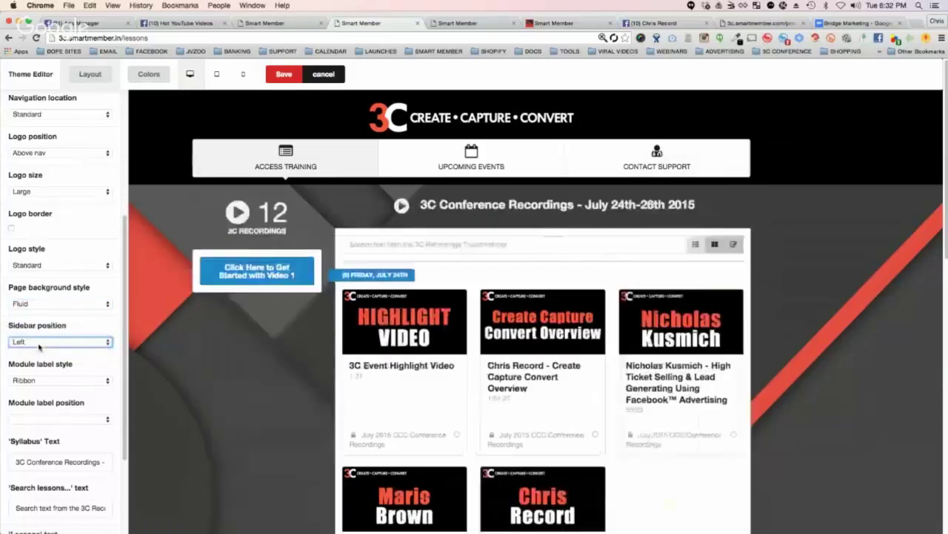
click(34, 342)
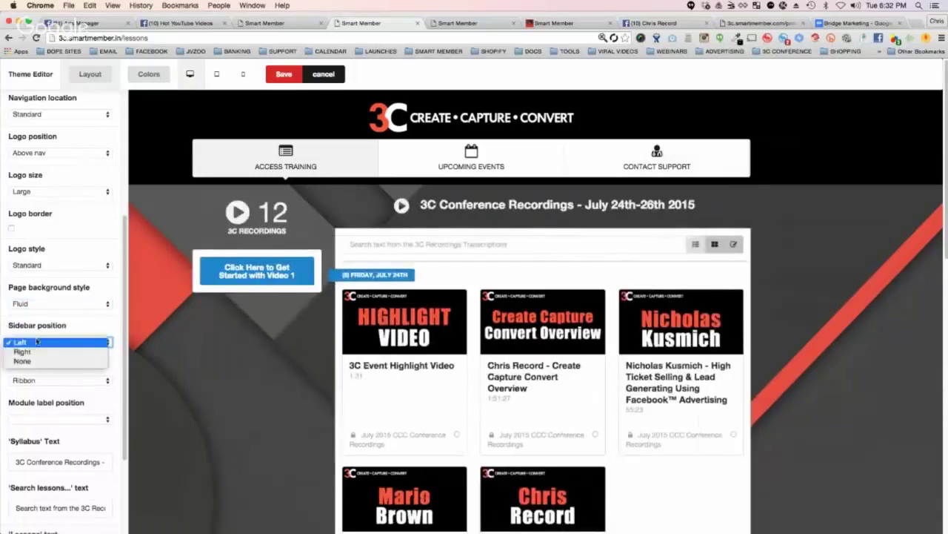
click(38, 351)
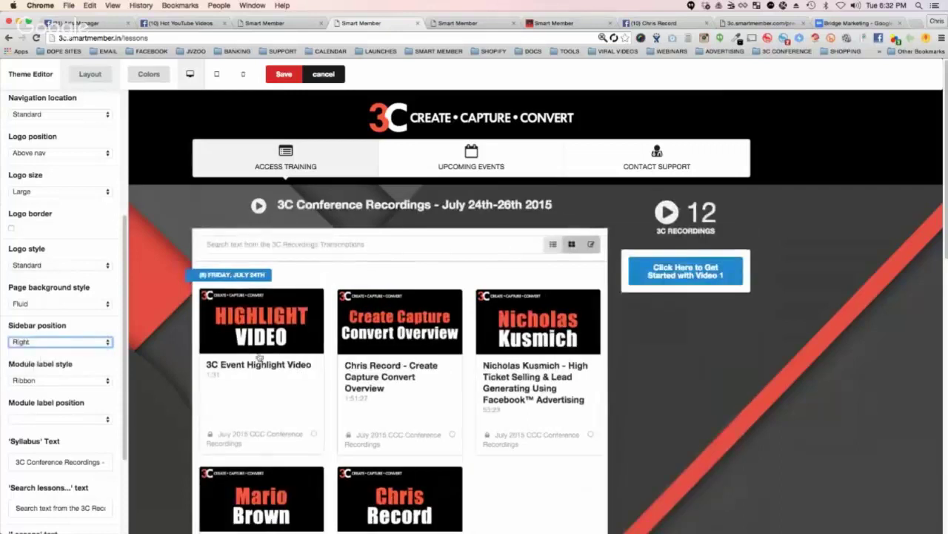
scroll(85, 317, down, 2)
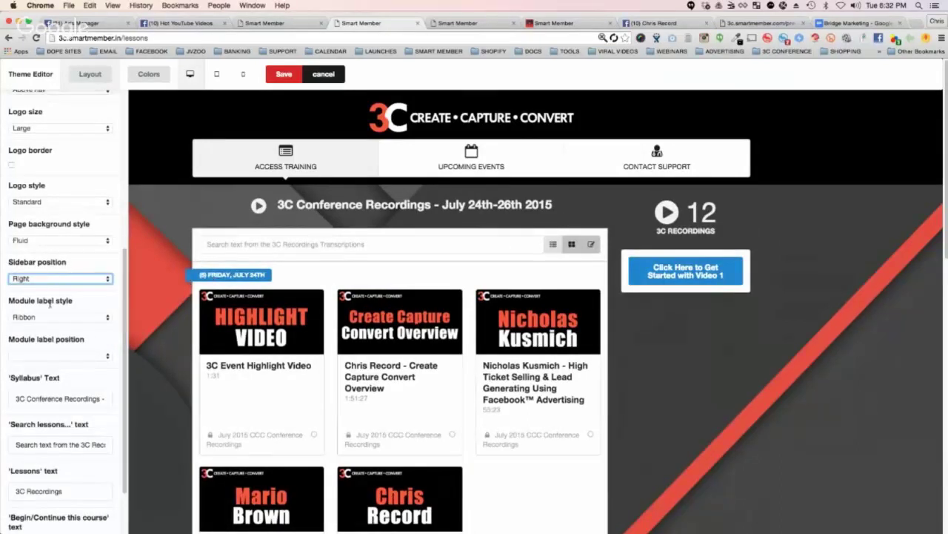
click(49, 316)
key(Return)
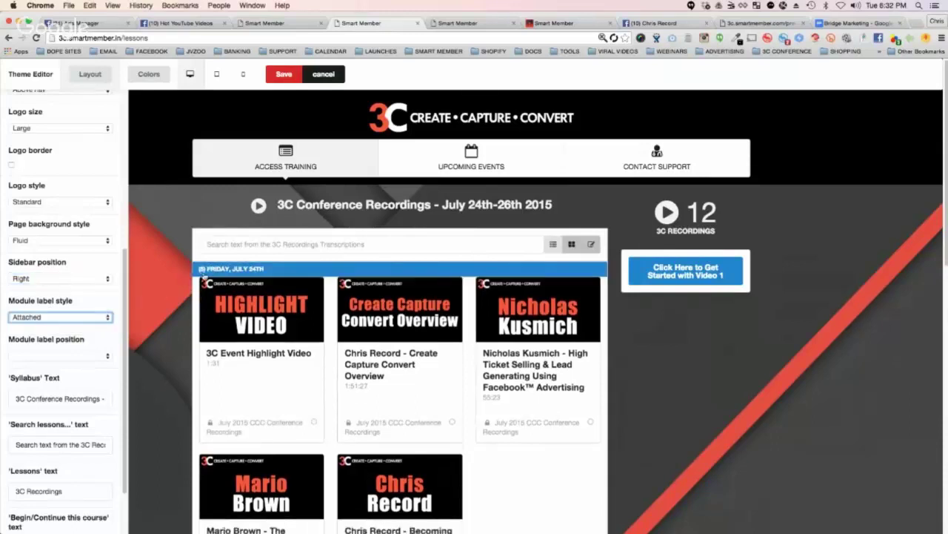
click(33, 316)
click(31, 309)
click(52, 355)
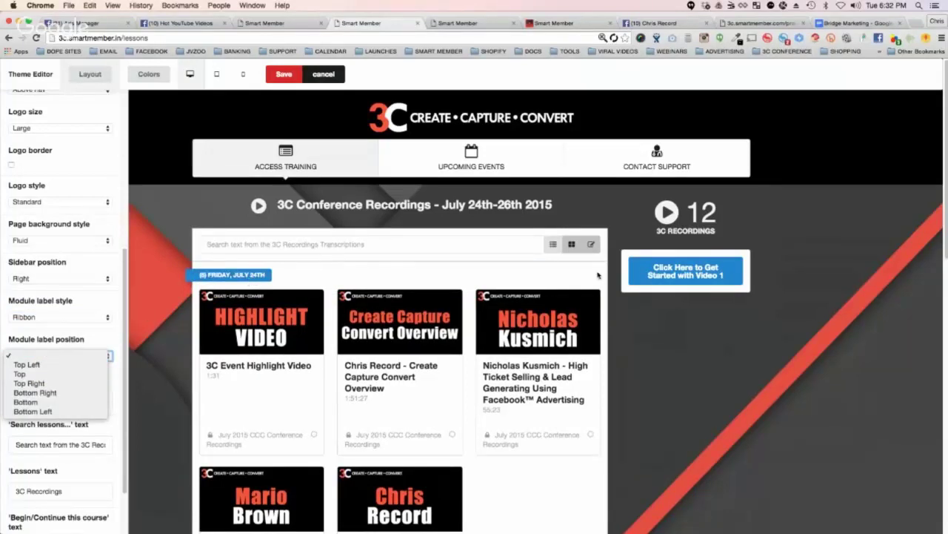
click(64, 333)
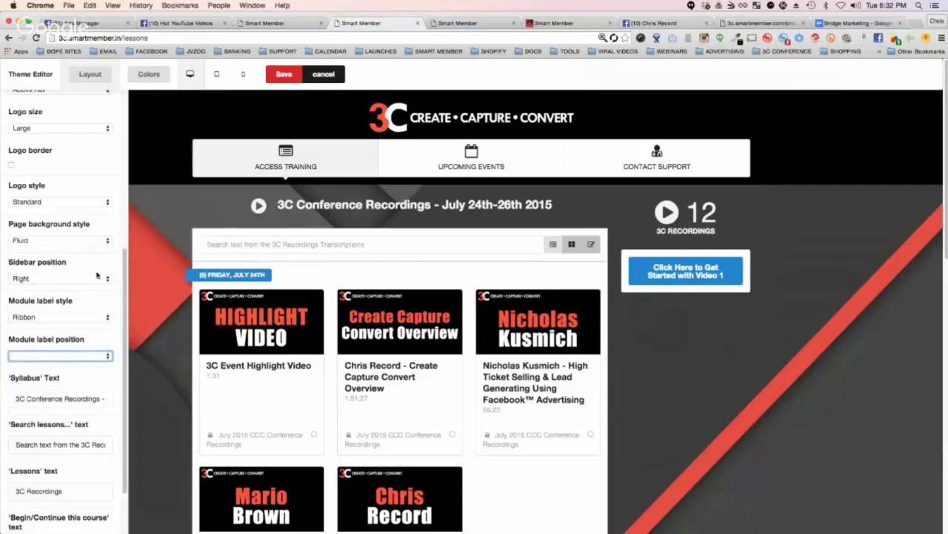
Delete '24th-26th' from the Syllabus title text, then try the page's lesson search box.
scroll(71, 305, down, 1)
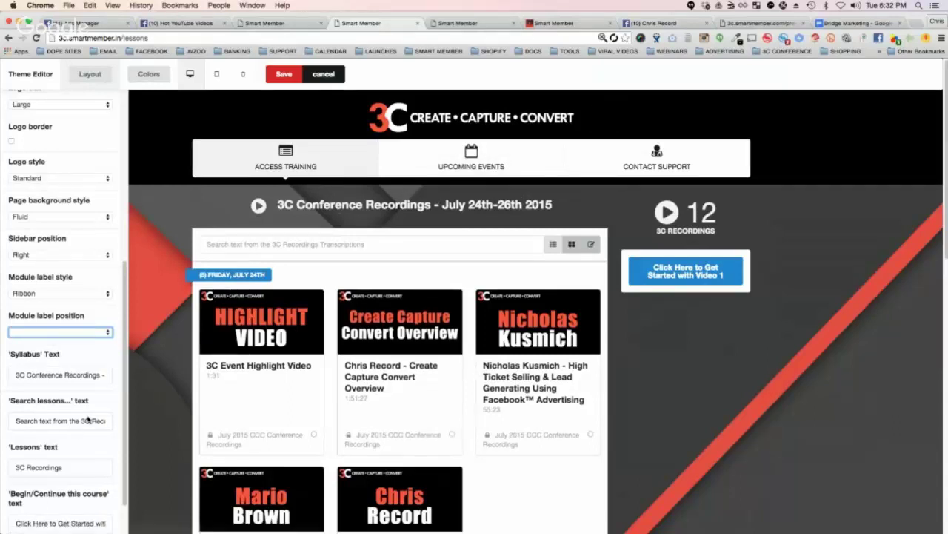
click(47, 378)
key(super+a)
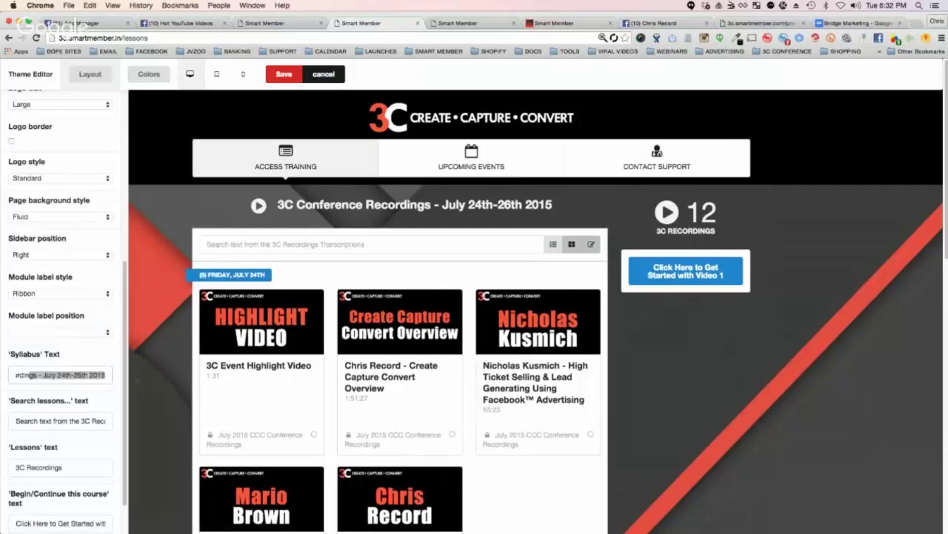
click(86, 374)
drag(87, 375, 59, 375)
key(BackSpace)
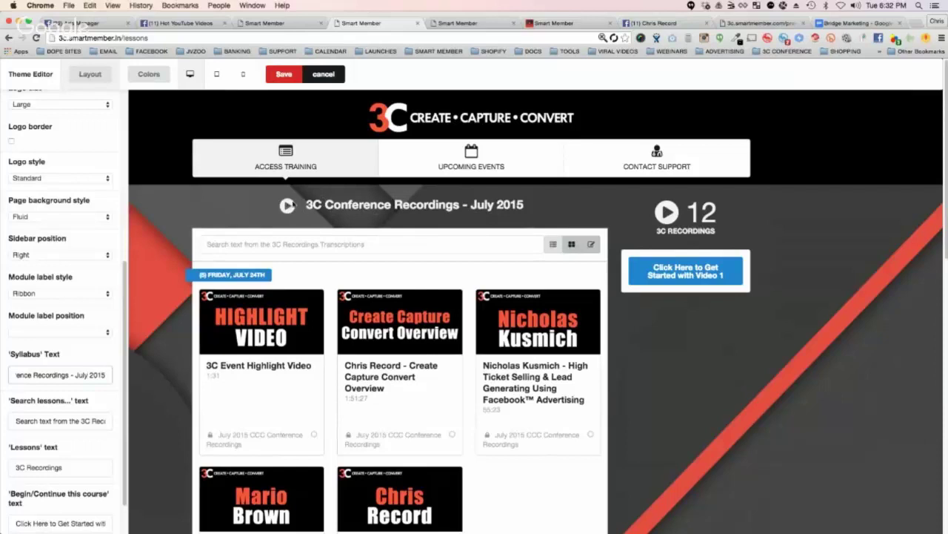
scroll(49, 463, down, 1)
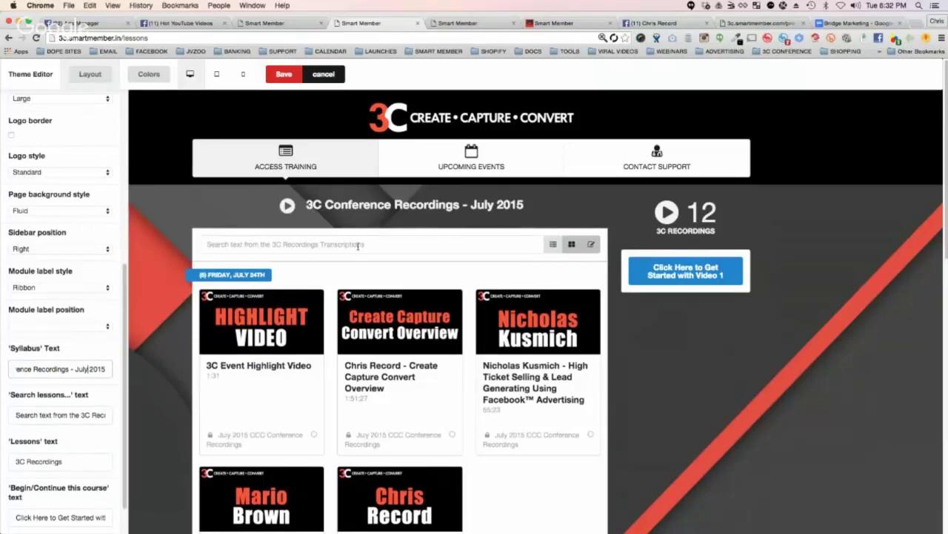
click(281, 244)
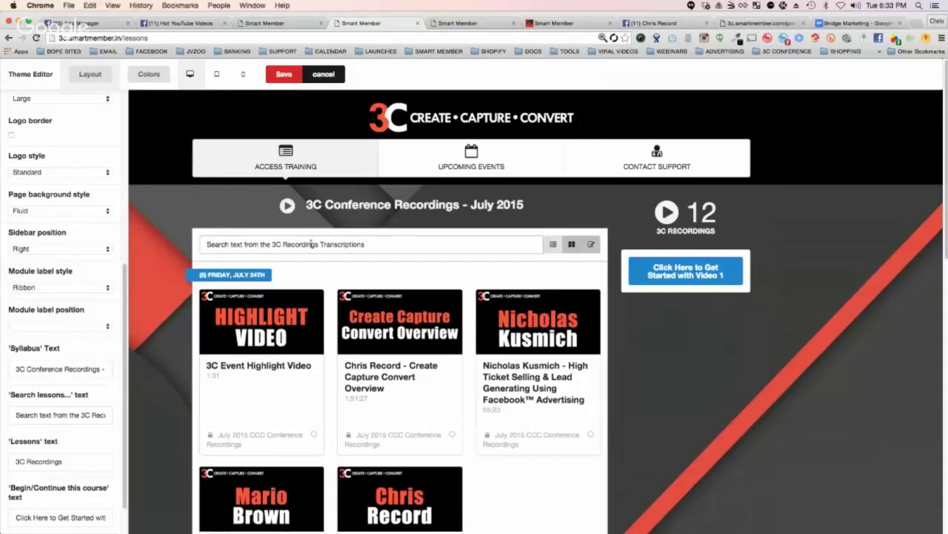
text(chri)
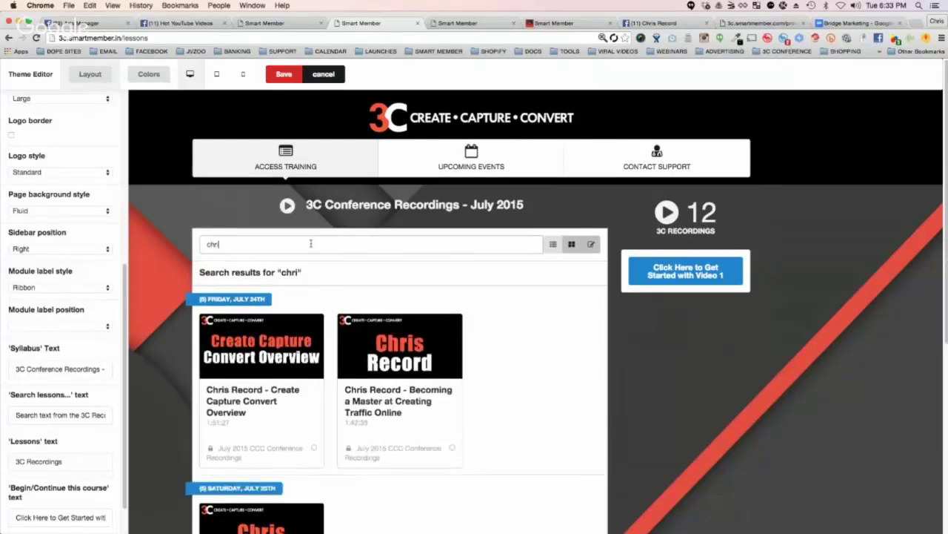
text(s record)
scroll(322, 431, down, 2)
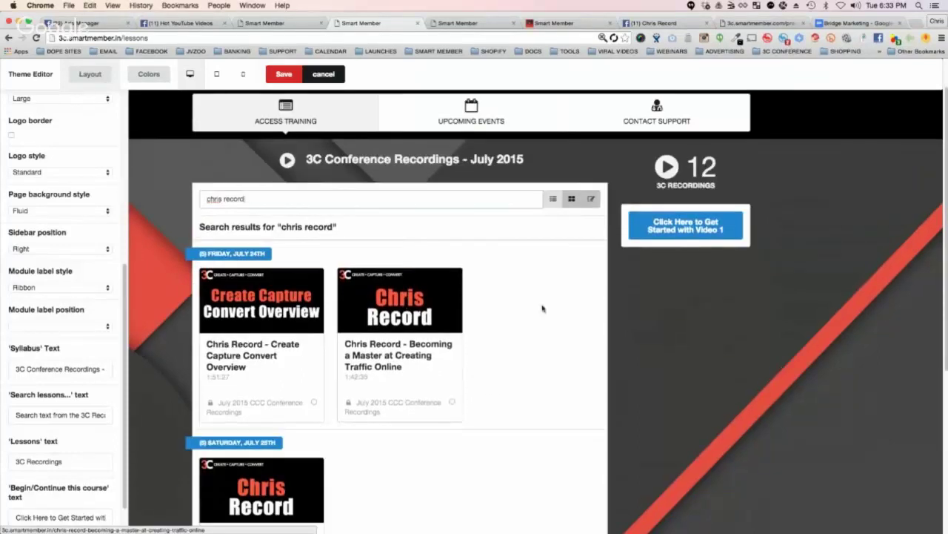
scroll(542, 309, down, 2)
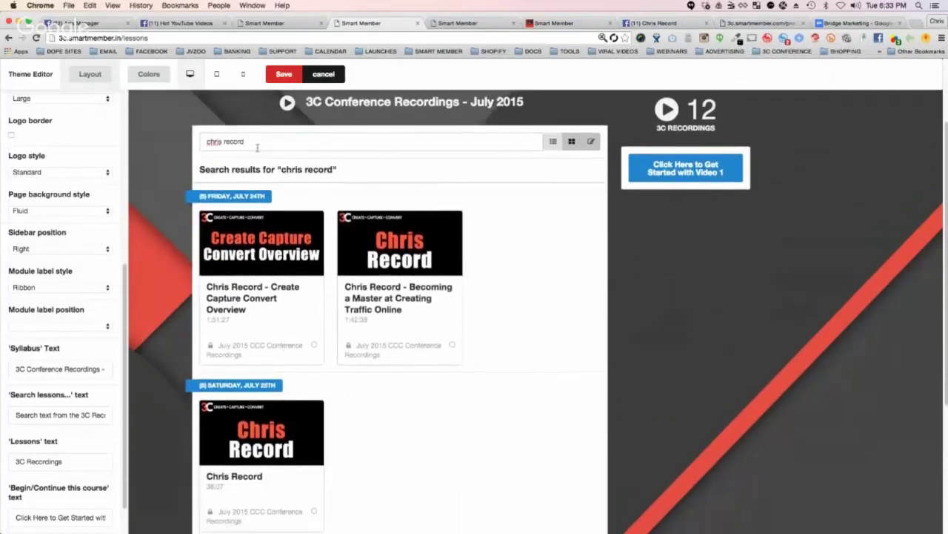
drag(262, 142, 212, 142)
key(BackSpace)
key(BackSpace)
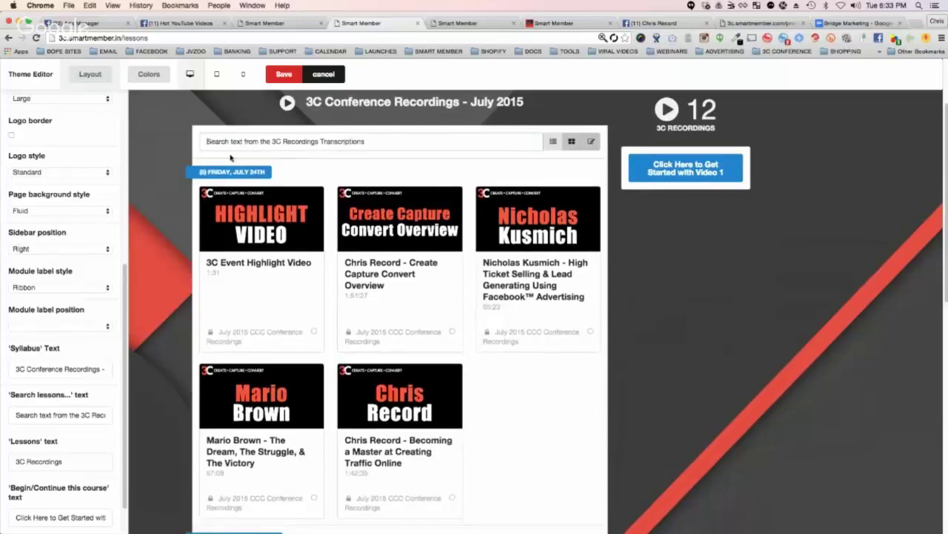
text(k)
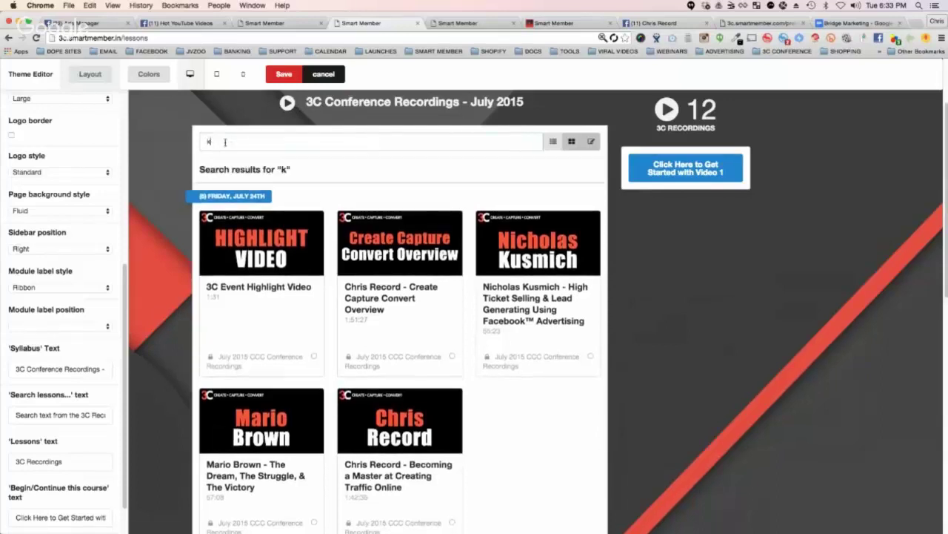
text(usmich)
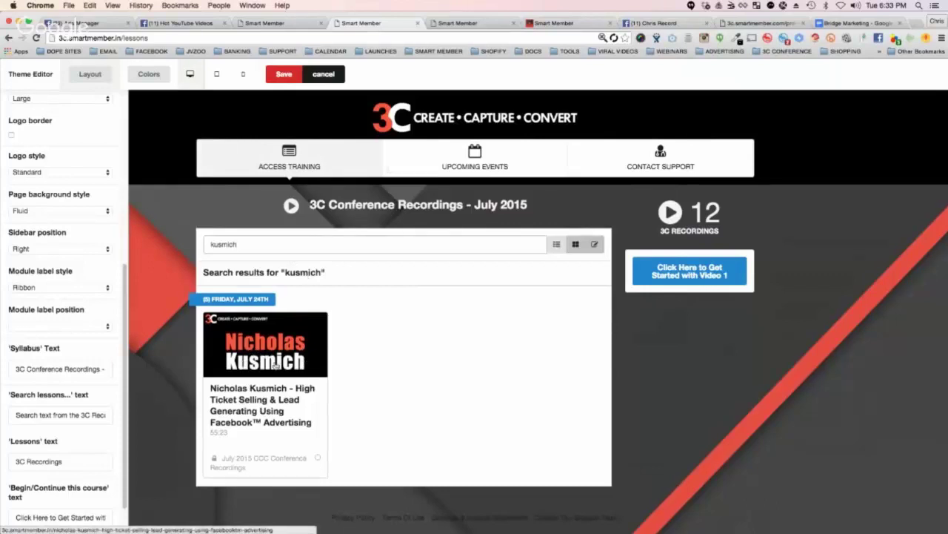
double_click(225, 243)
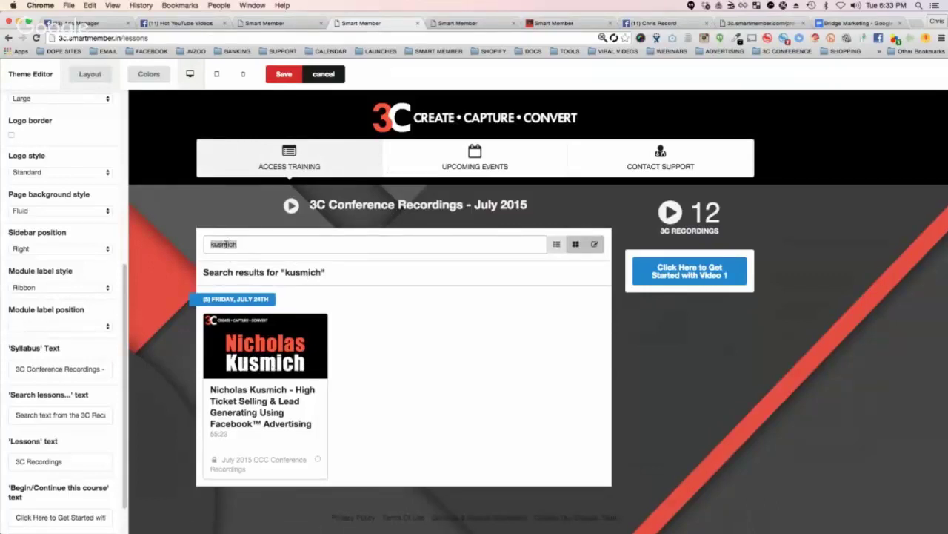
key(BackSpace)
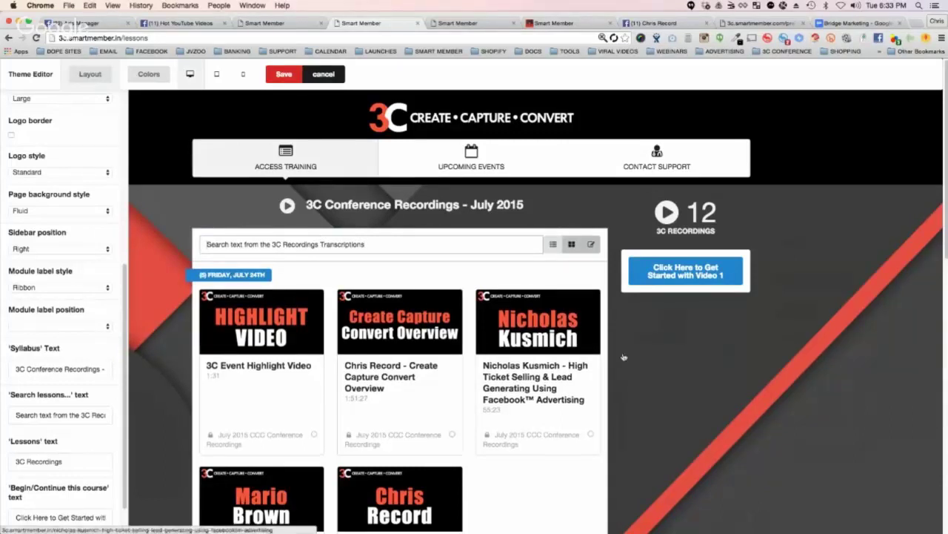
Search the Cap icon list for 'you' and choose the 'youtube play' icon.
scroll(56, 361, down, 2)
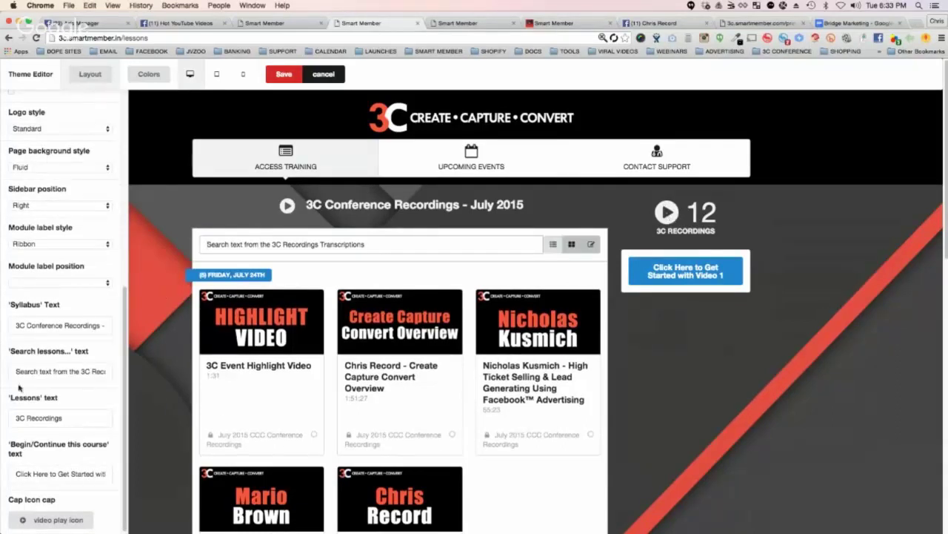
click(29, 519)
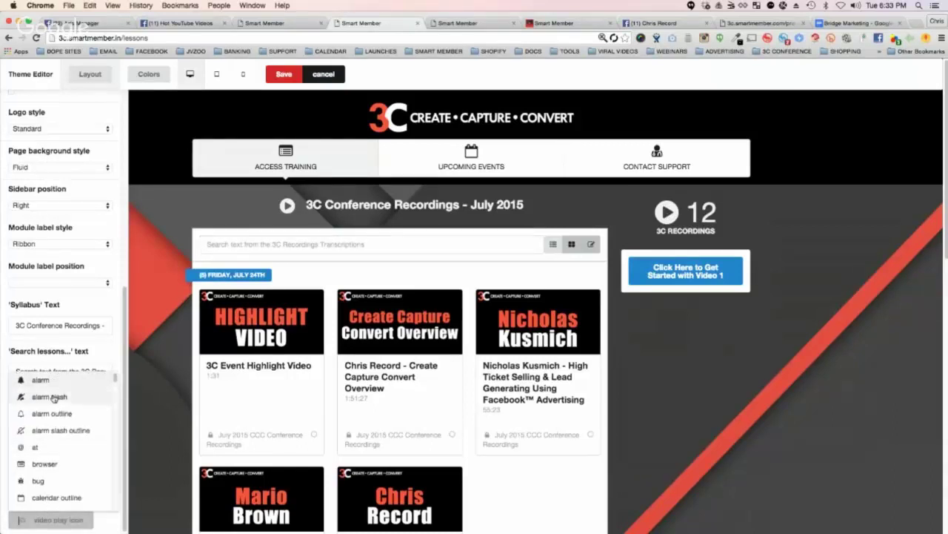
scroll(52, 397, down, 3)
scroll(52, 401, down, 8)
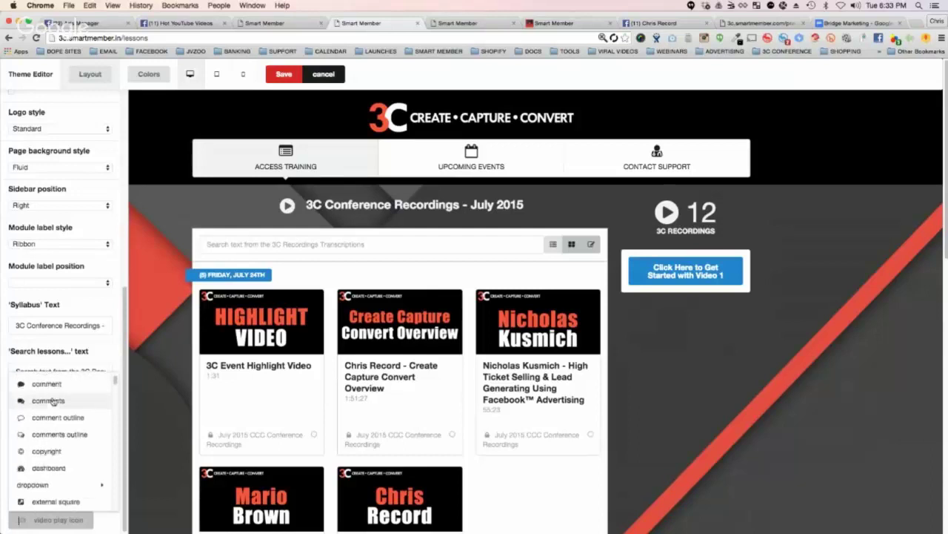
text(c)
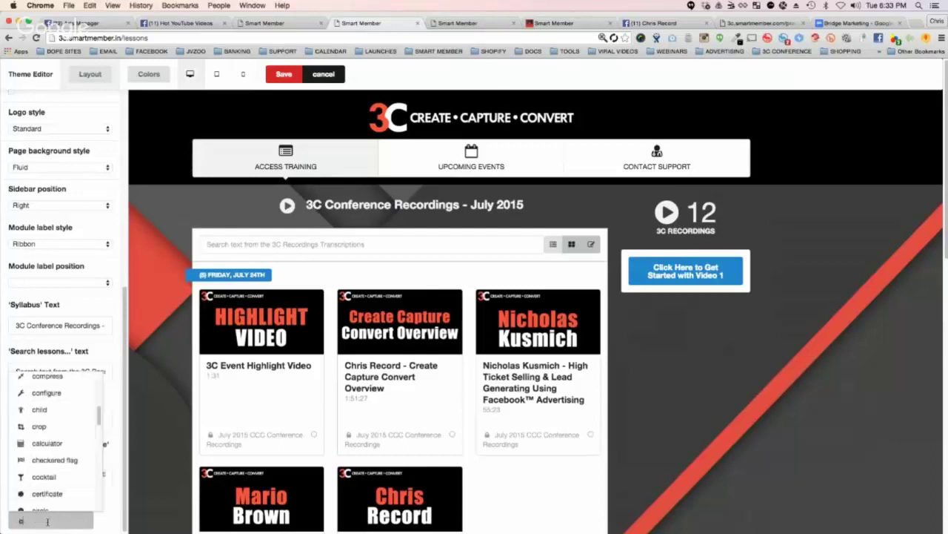
text(o)
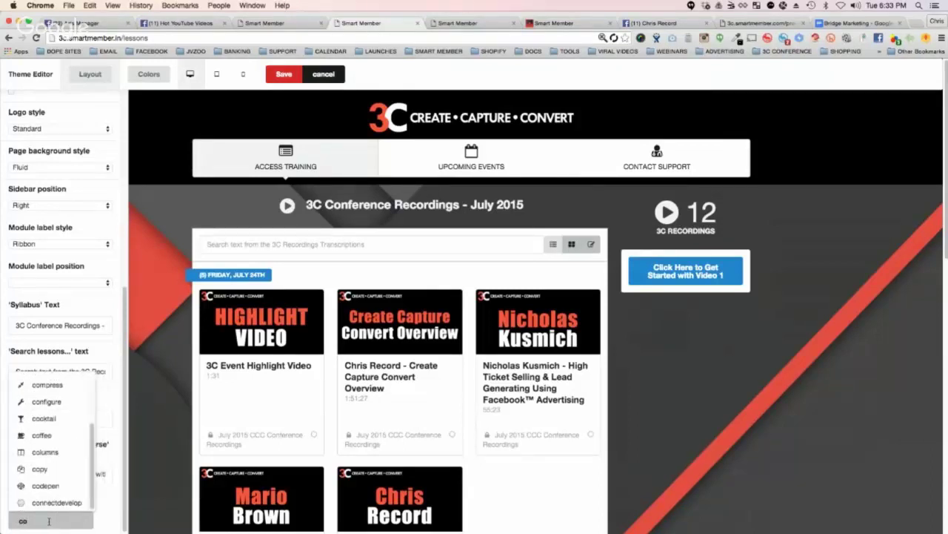
text(p)
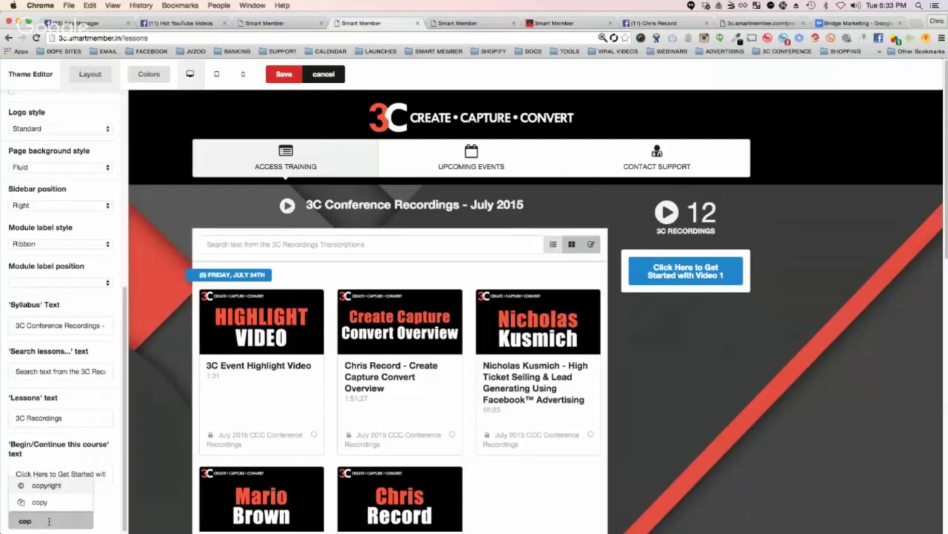
key(BackSpace)
key(BackSpace)
key(BackSpace)
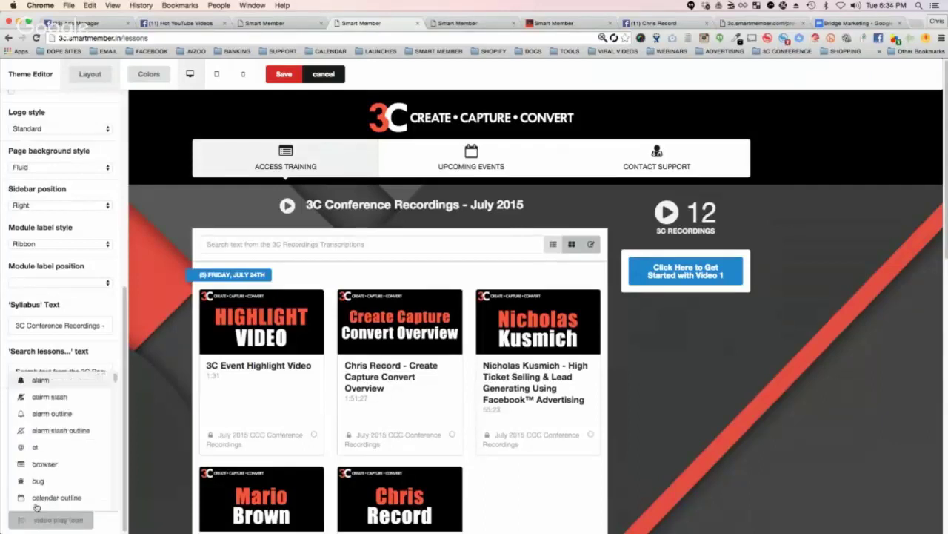
text(you)
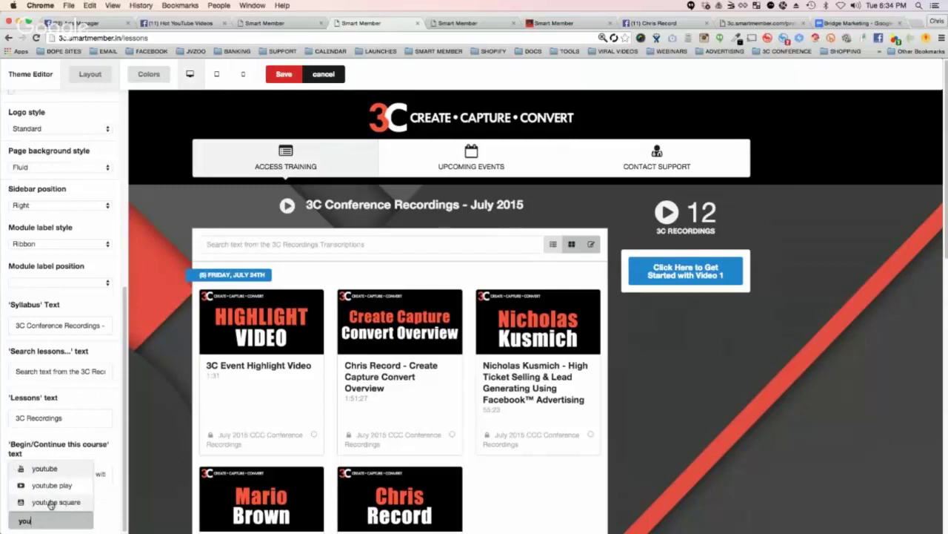
click(51, 486)
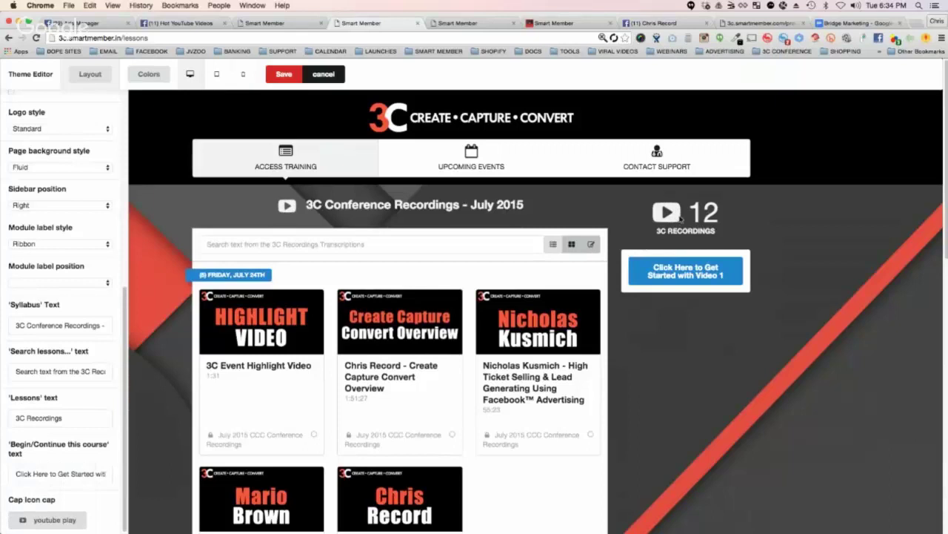
click(77, 420)
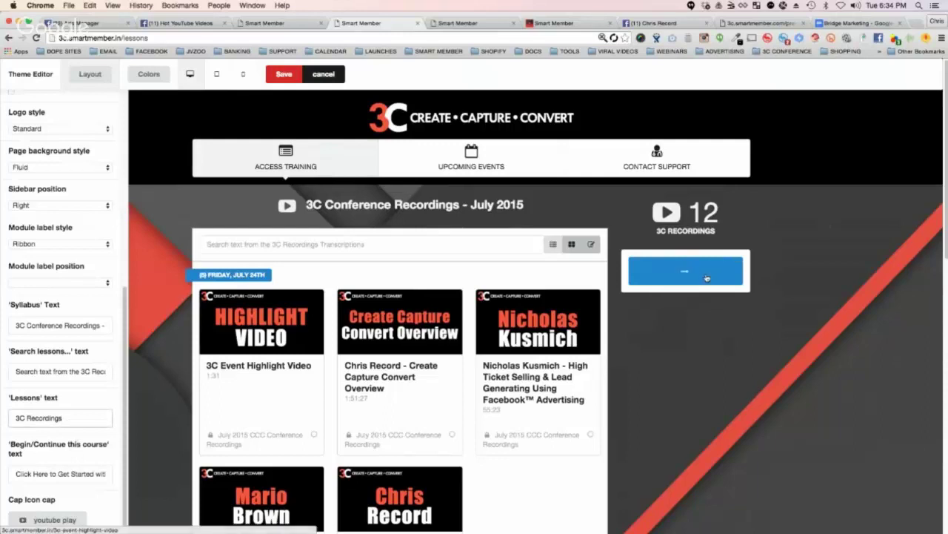
Replace the 'Begin/Continue this course' text with 'BEGIN THE COURSE' and save the theme.
triple_click(42, 472)
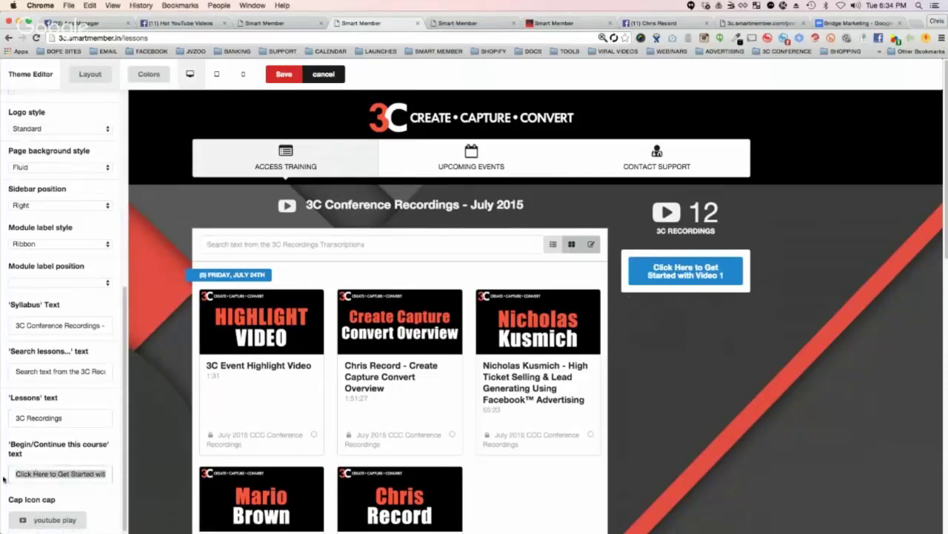
text(BEGIN)
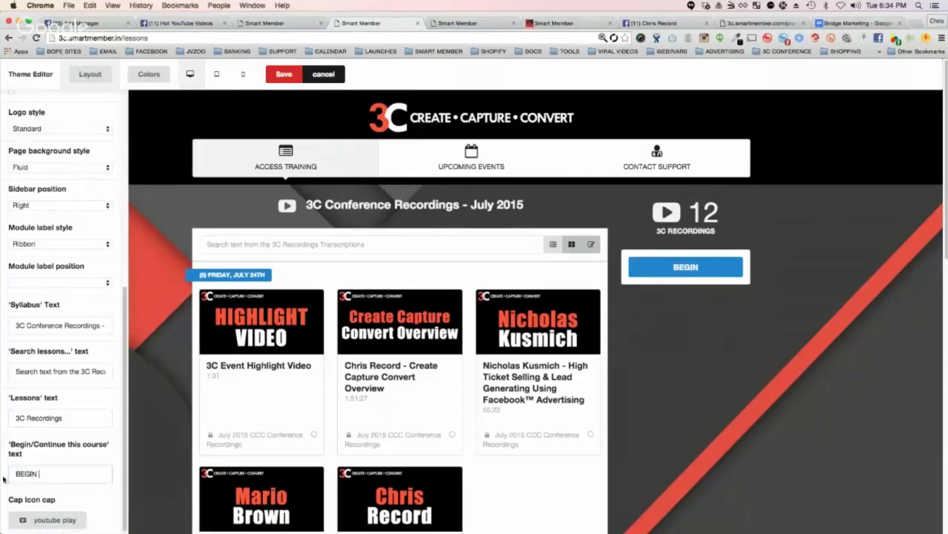
text( THE COURSE)
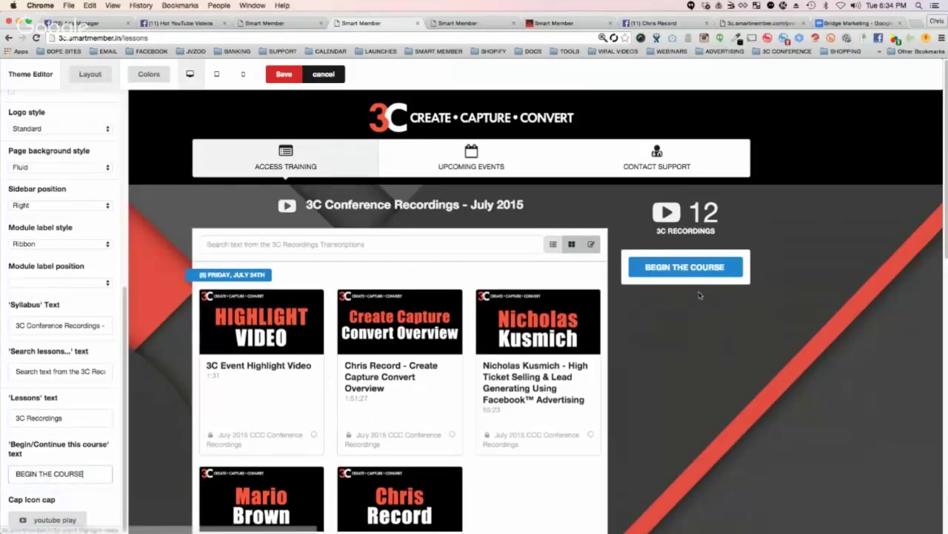
click(282, 74)
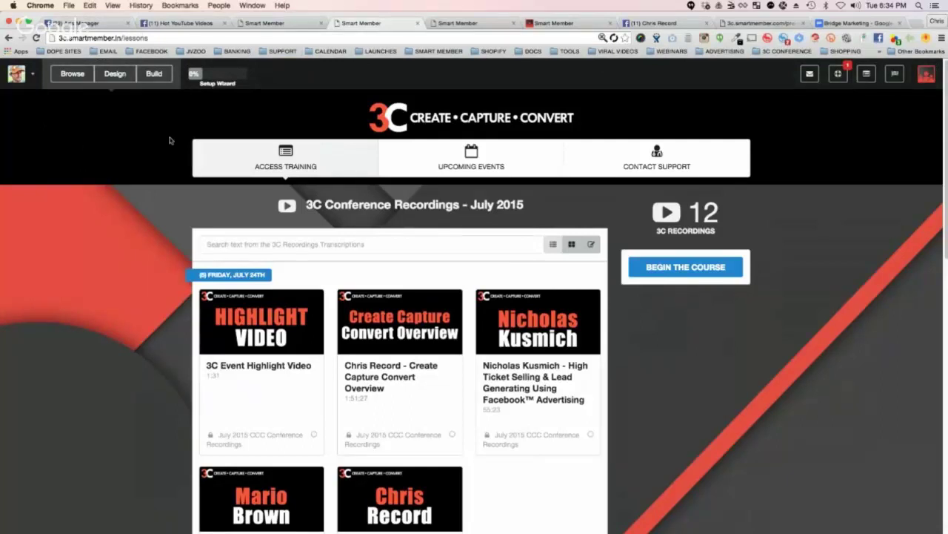
Preview Site Top Background Color greys in the Colors settings, from dark grey to white.
click(110, 76)
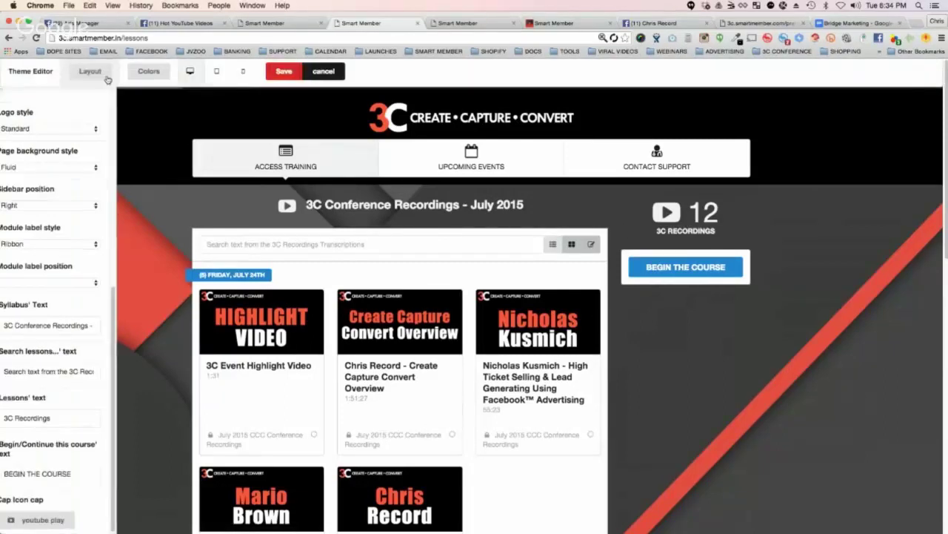
click(145, 75)
scroll(89, 181, up, 5)
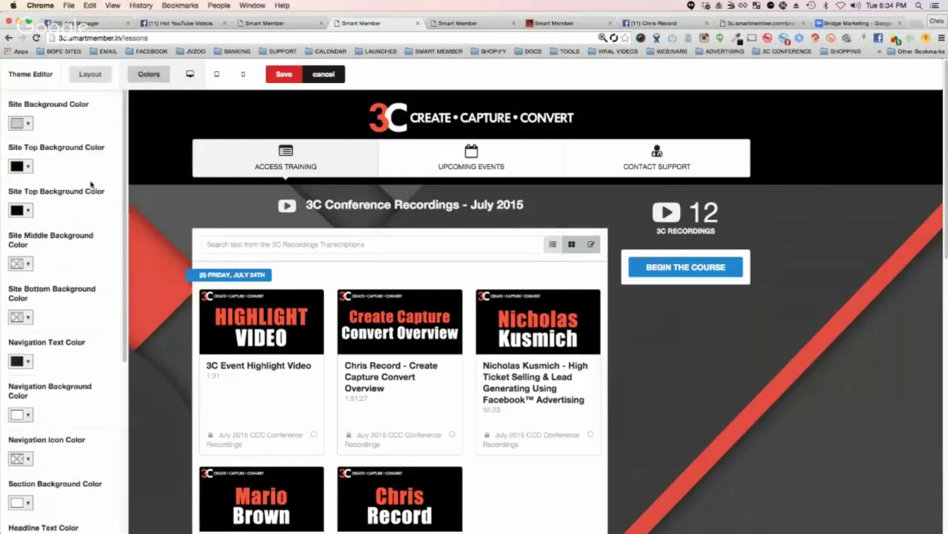
click(27, 166)
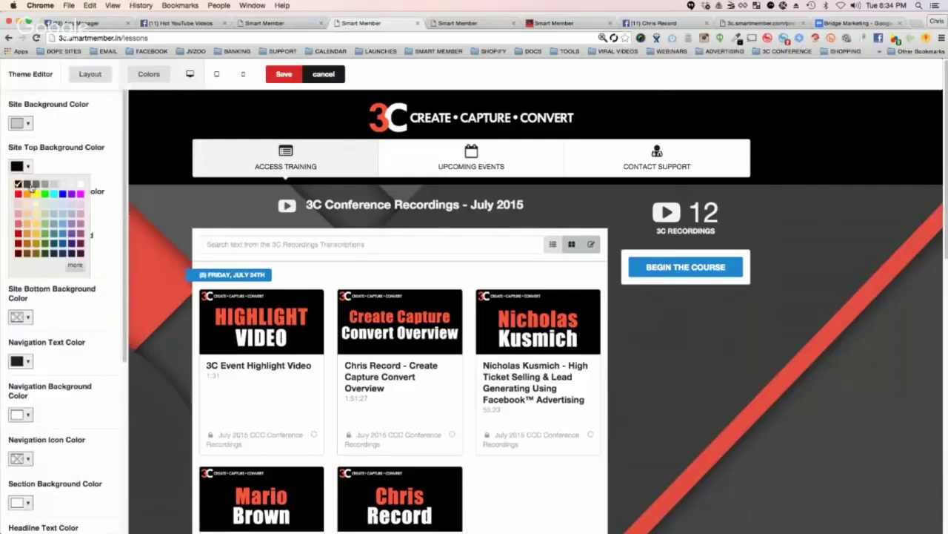
click(27, 185)
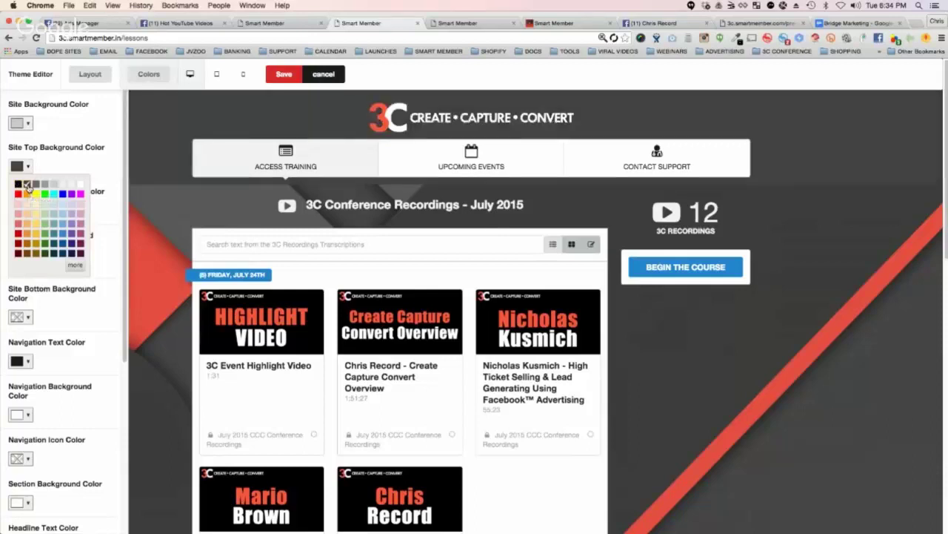
click(35, 185)
click(45, 185)
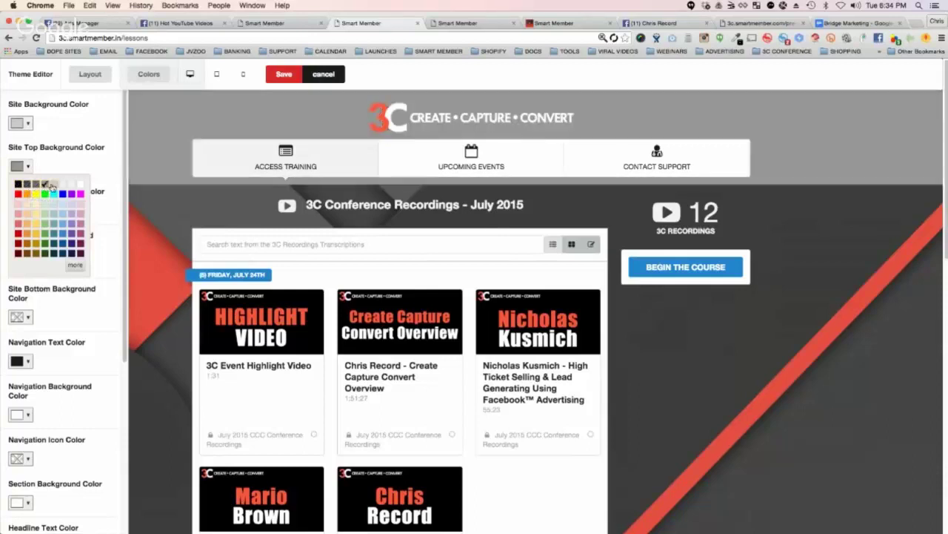
click(53, 184)
click(63, 184)
click(71, 185)
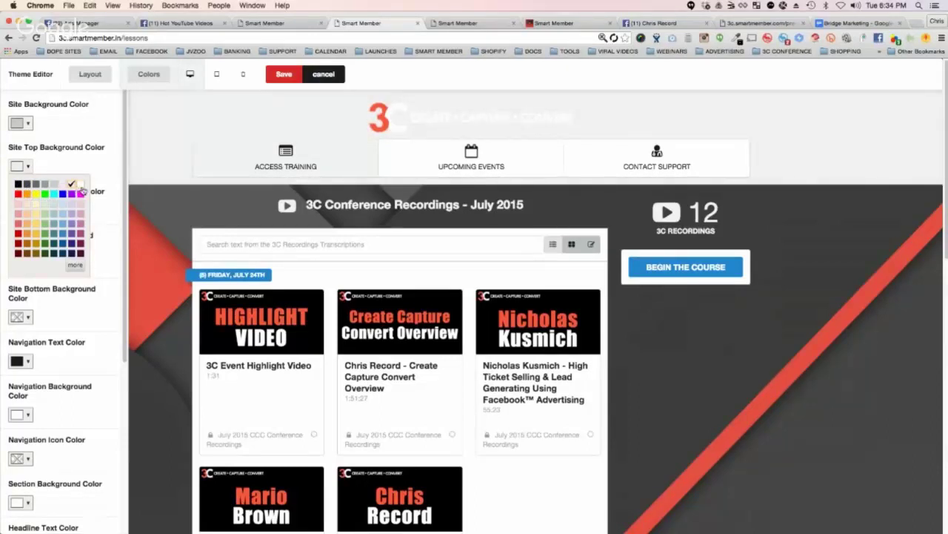
click(80, 184)
Preview purple, blue, cream, light blue and a custom dark green header background.
click(72, 194)
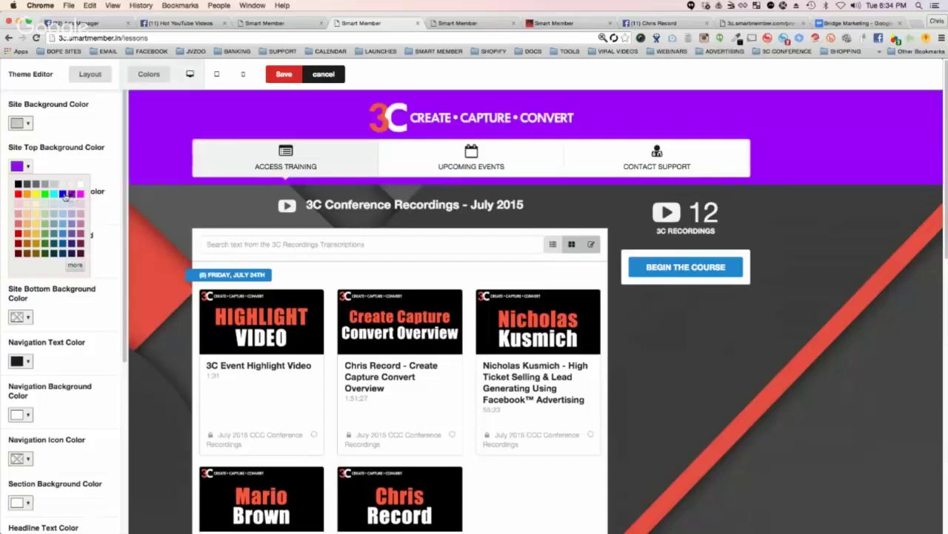
click(63, 194)
click(40, 205)
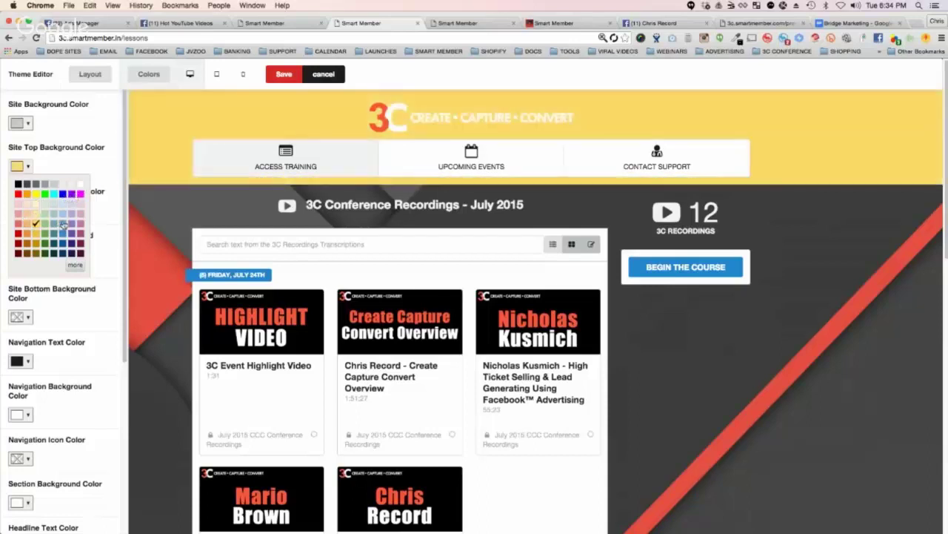
click(63, 222)
click(75, 264)
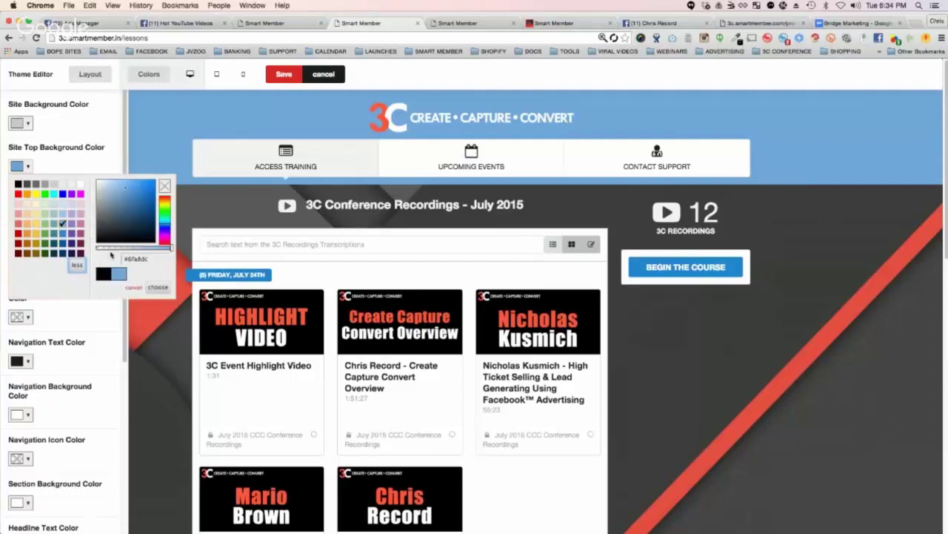
mouse_move(168, 219)
mouse_down()
mouse_move(168, 204)
mouse_move(169, 214)
mouse_up()
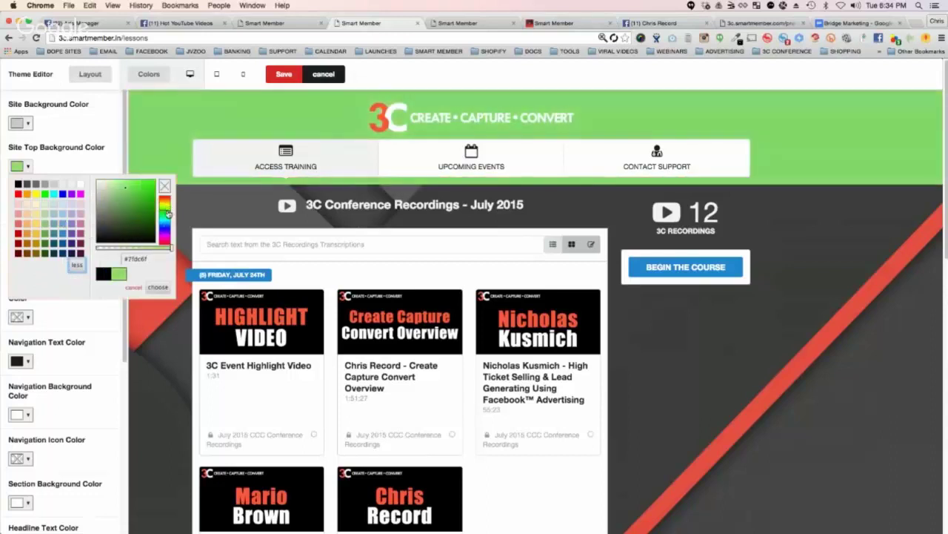
click(133, 224)
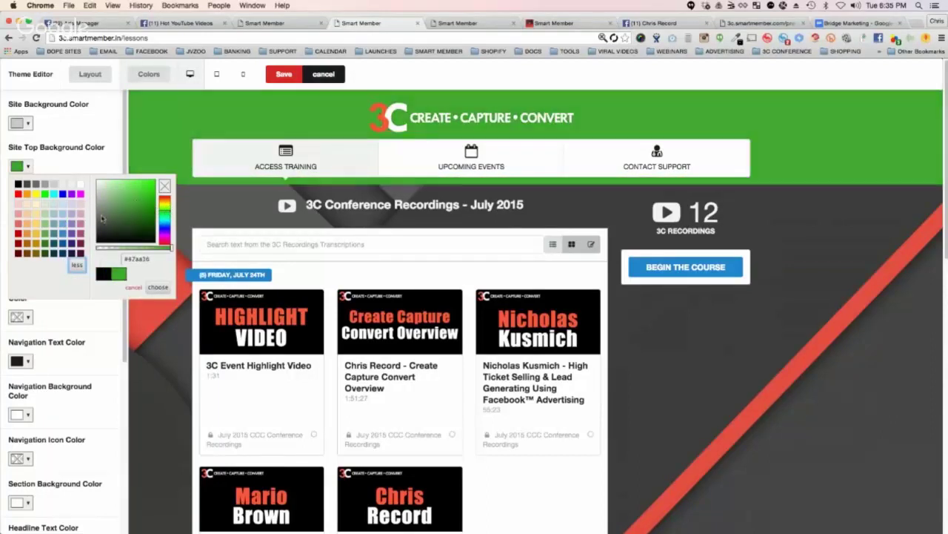
Close the colour picker and cancel, keeping the header black.
click(158, 288)
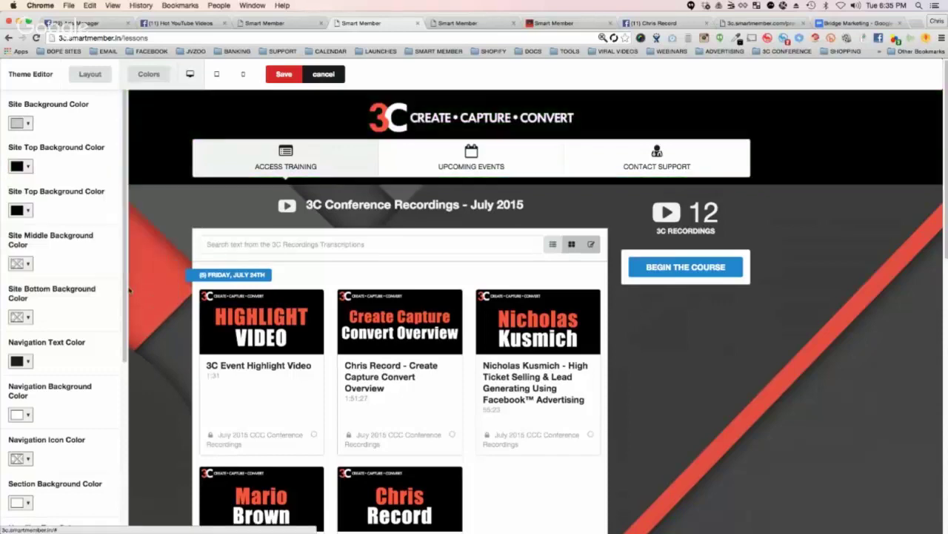
mouse_move(401, 169)
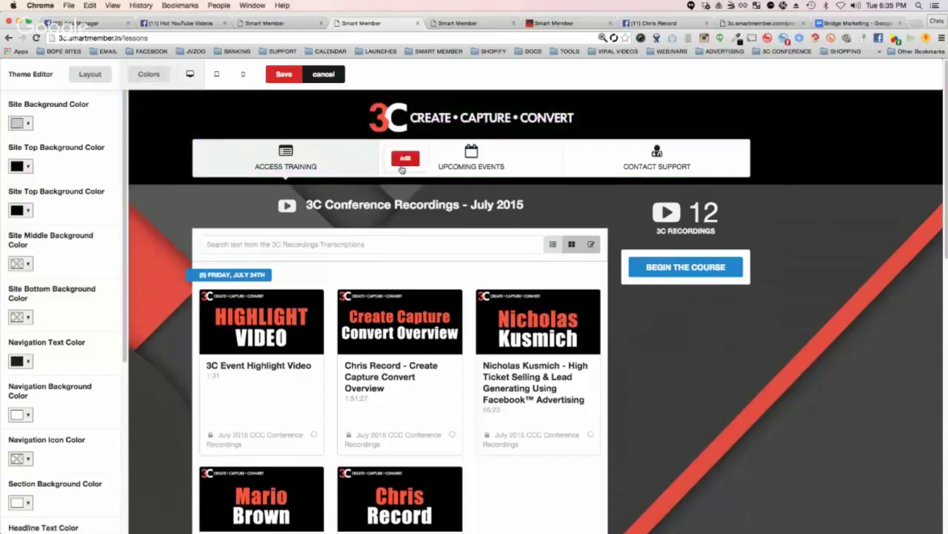
click(320, 74)
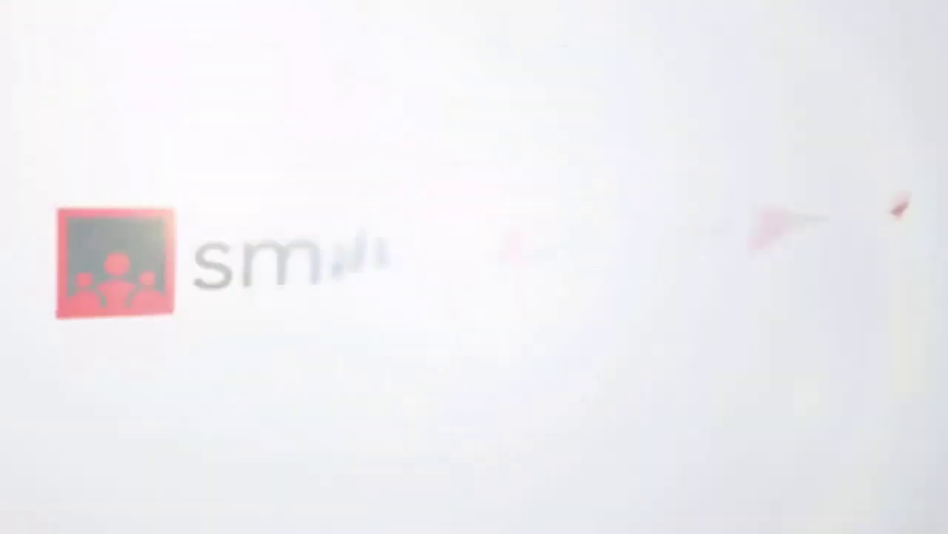